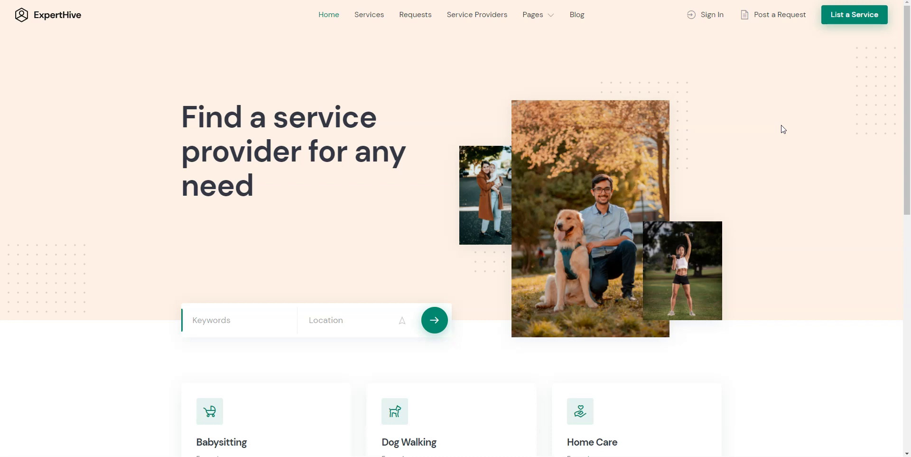
# Scroll down and back up through the ExpertHive demo site page
pyautogui.scroll(-3, 784, 129)
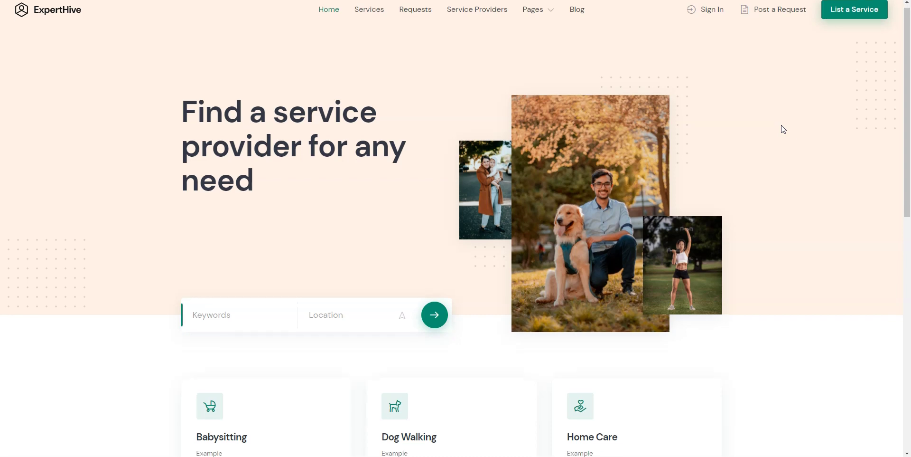
pyautogui.scroll(-1, 783, 129)
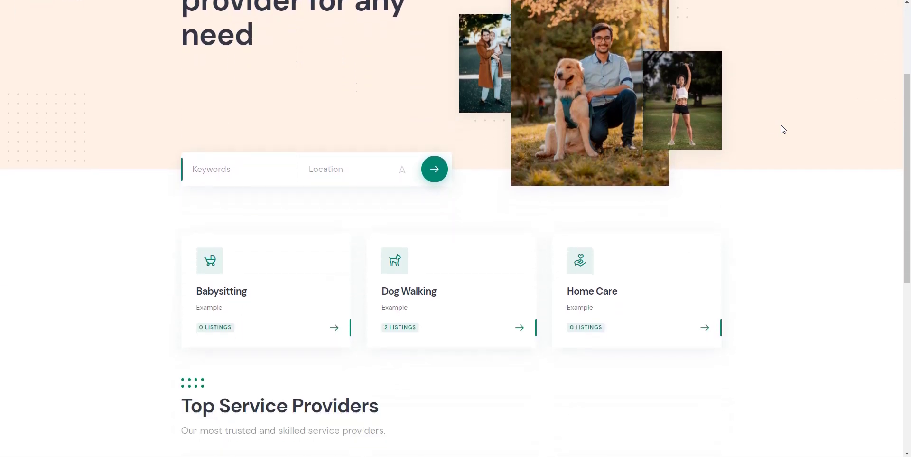
pyautogui.scroll(-2, 783, 129)
pyautogui.scroll(-1, 783, 129)
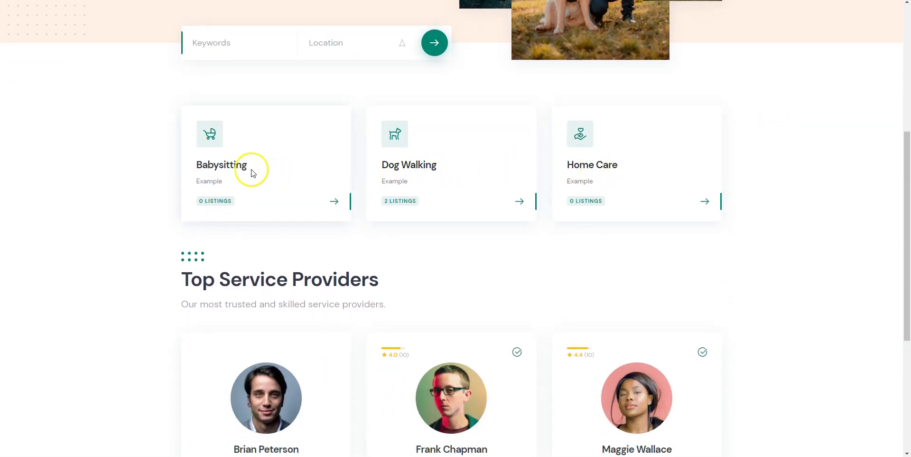
pyautogui.scroll(-5, 162, 278)
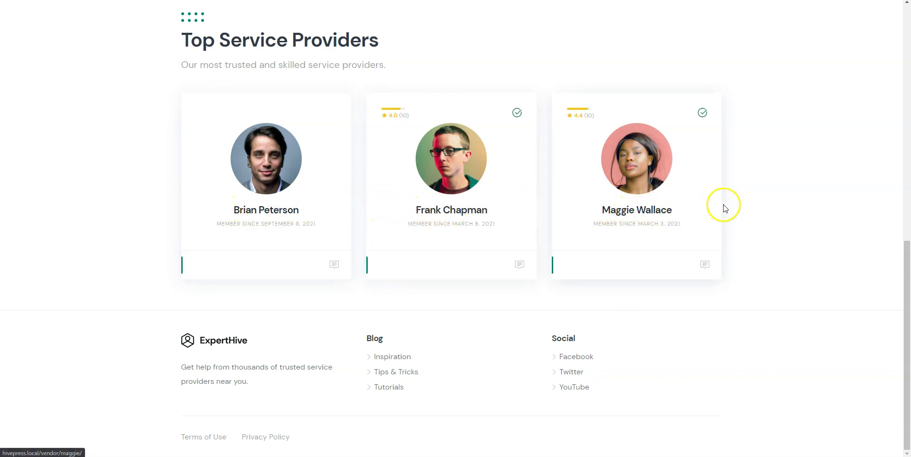
pyautogui.scroll(1, 777, 208)
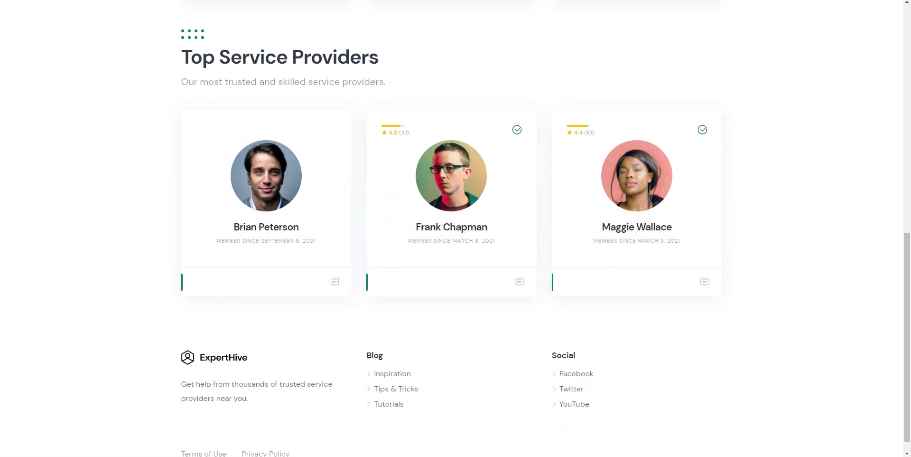
pyautogui.scroll(4, 776, 208)
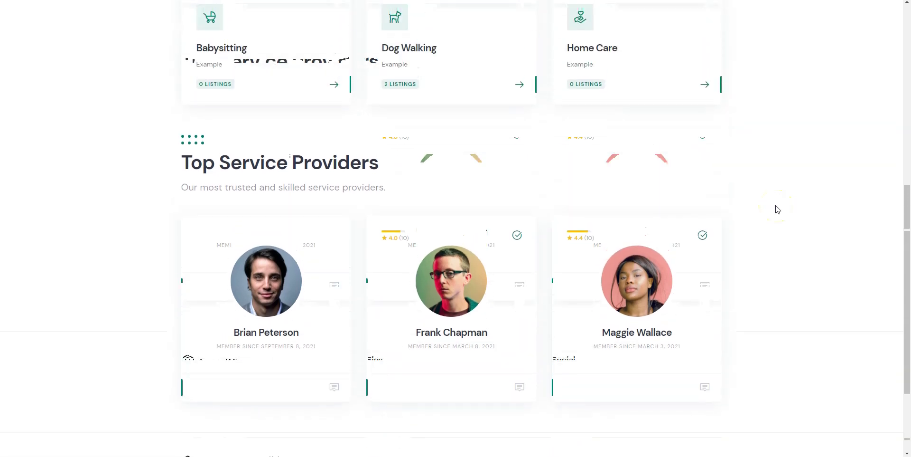
pyautogui.scroll(5, 777, 209)
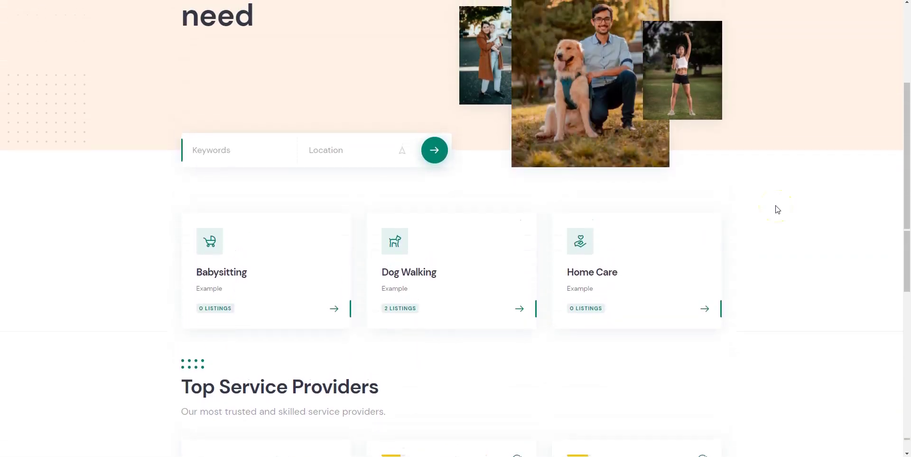
pyautogui.scroll(2, 778, 209)
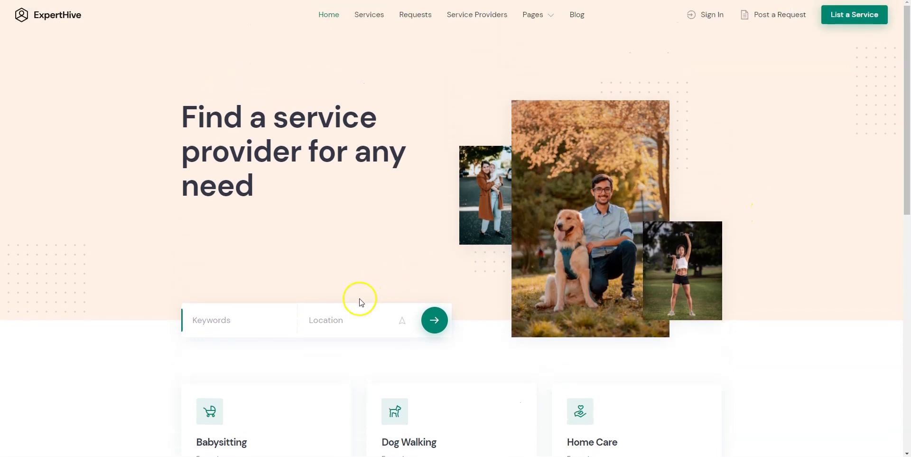
# Try 'New' in the demo's location search, clear it, then return to the WordPress Dashboard
pyautogui.click(352, 320)
pyautogui.write('New')
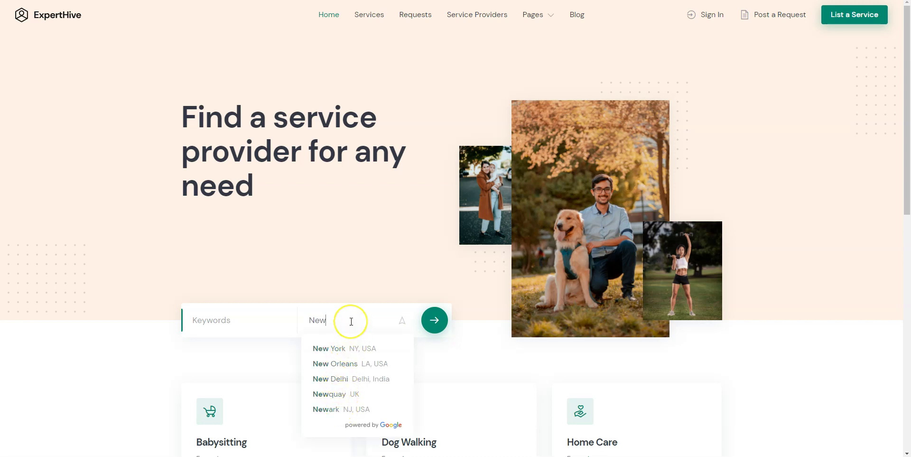
pyautogui.press('BackSpace')
pyautogui.press('BackSpace')
pyautogui.press('BackSpace')
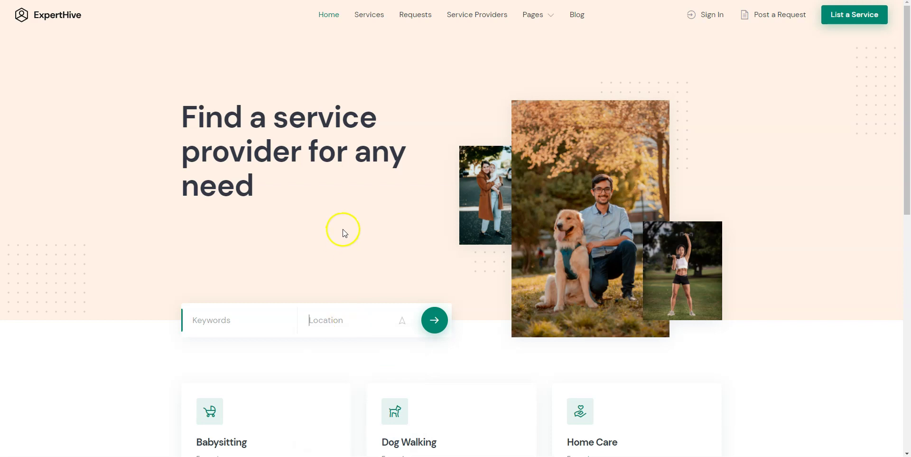
pyautogui.click(343, 230)
pyautogui.click(55, 34)
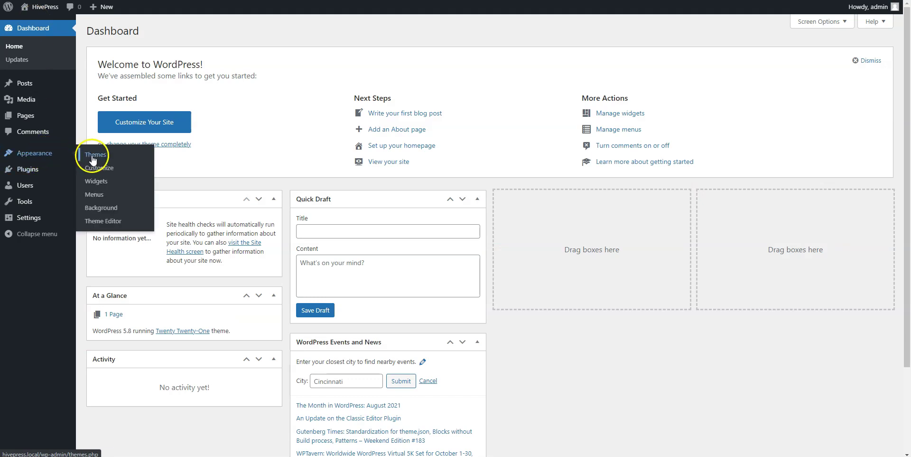
# Upload ExpertHive.zip as a new theme, install it and activate it
pyautogui.click(95, 157)
pyautogui.click(178, 30)
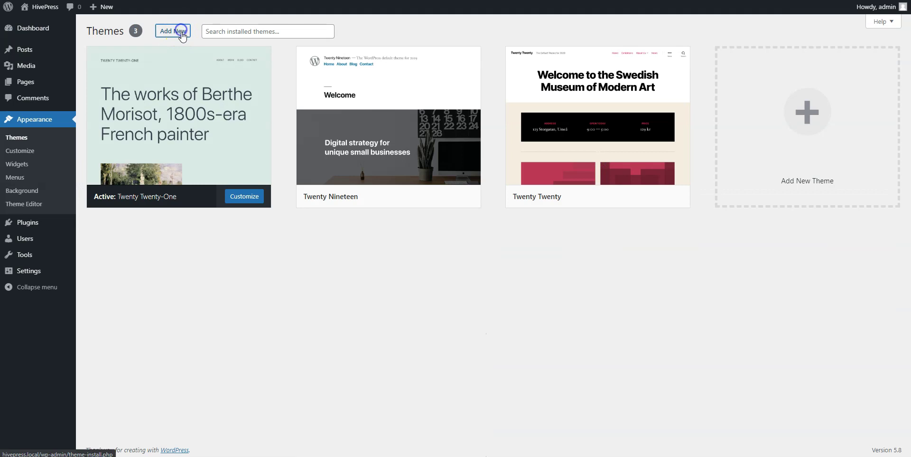
pyautogui.click(177, 30)
pyautogui.click(428, 116)
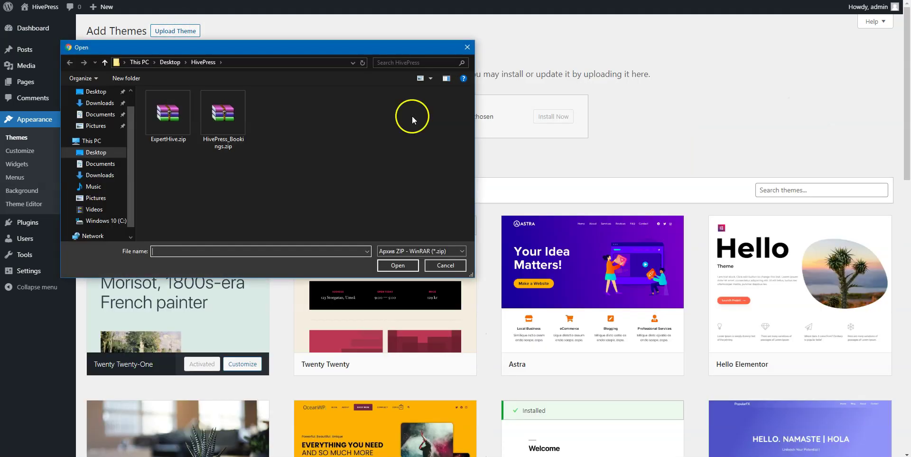
pyautogui.click(152, 118)
pyautogui.click(397, 264)
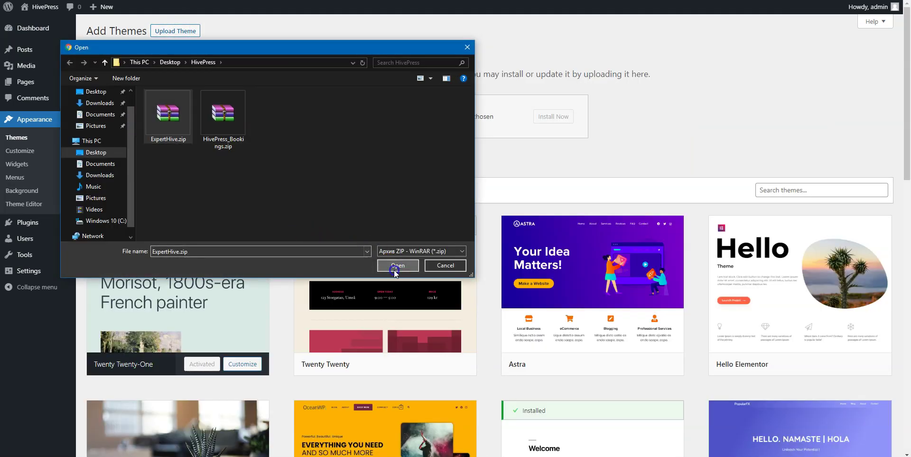
pyautogui.click(553, 117)
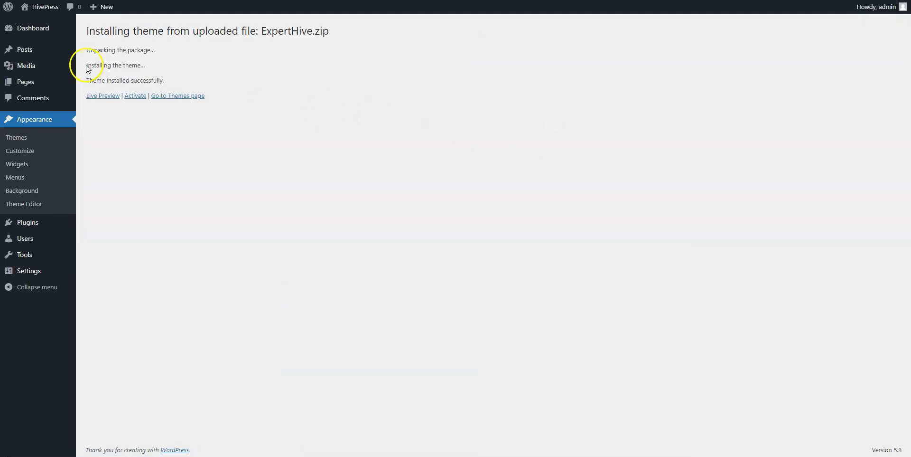
pyautogui.click(135, 99)
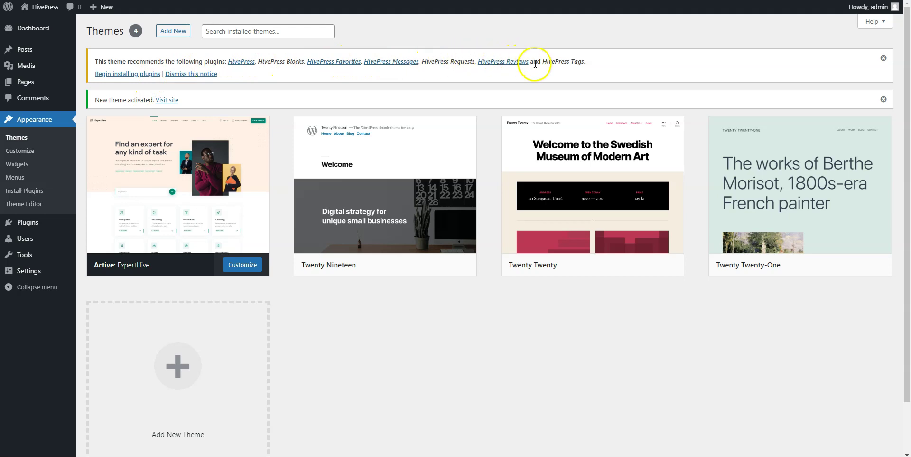
# Bulk-install all seven recommended HivePress plugins
pyautogui.click(151, 74)
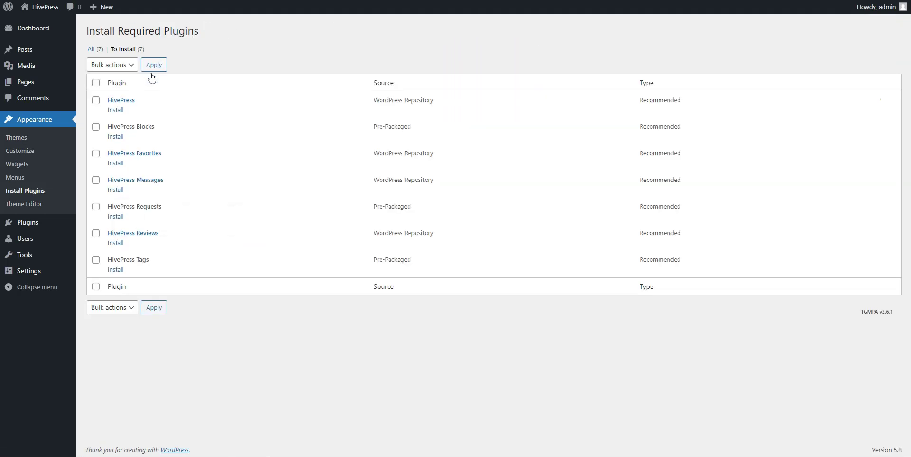
pyautogui.click(96, 83)
pyautogui.click(121, 64)
pyautogui.click(111, 87)
pyautogui.click(152, 65)
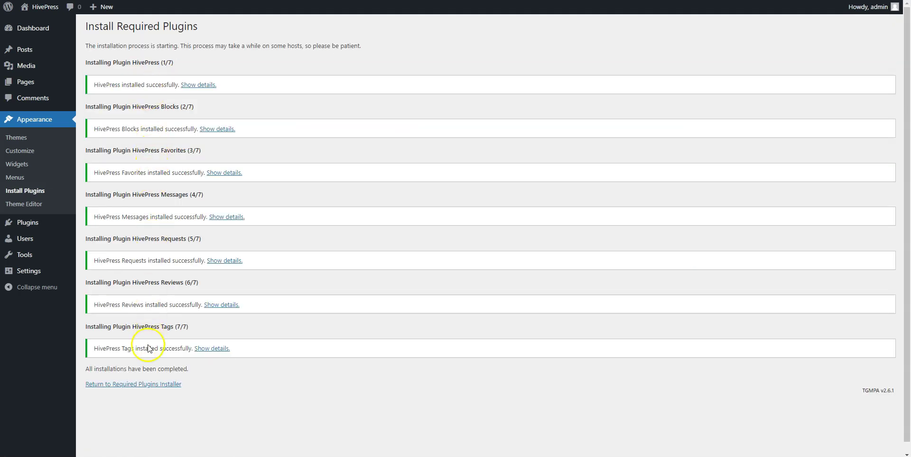
# Bulk-activate all seven installed HivePress plugins
pyautogui.click(132, 386)
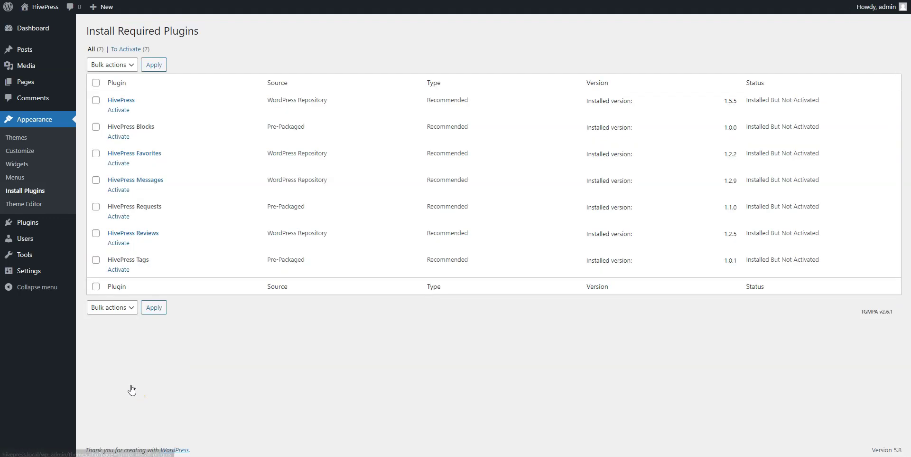
pyautogui.click(96, 286)
pyautogui.click(119, 307)
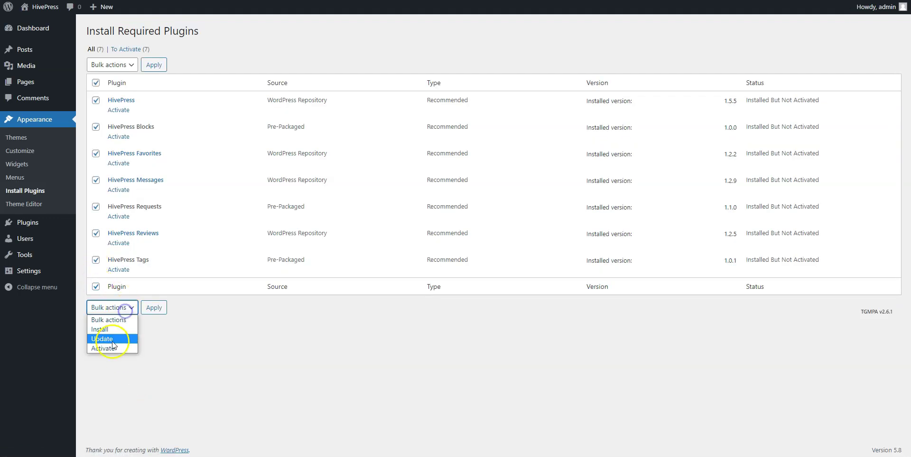
pyautogui.click(107, 339)
pyautogui.click(153, 307)
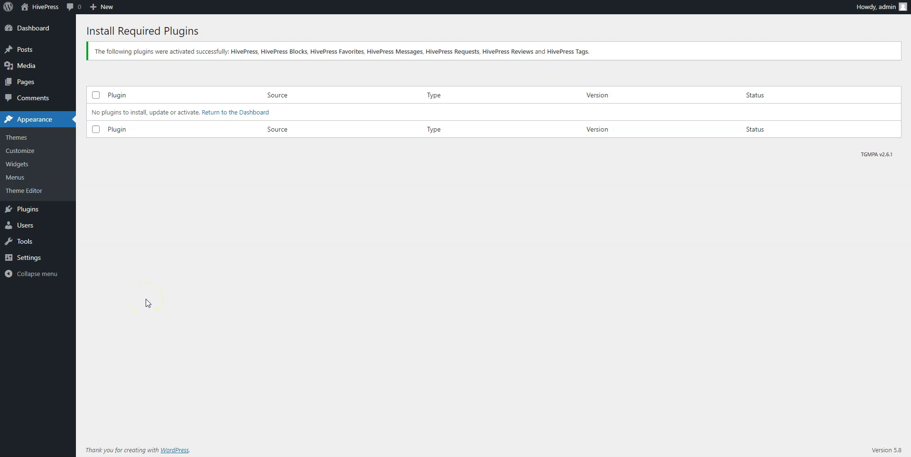
# Upload HivePress_Bookings.zip as a plugin, install it and activate it
pyautogui.moveTo(31, 208)
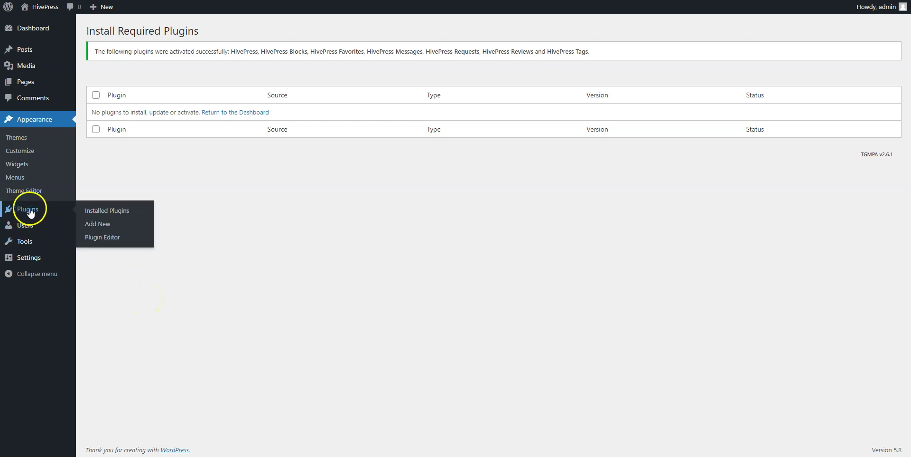
pyautogui.click(96, 224)
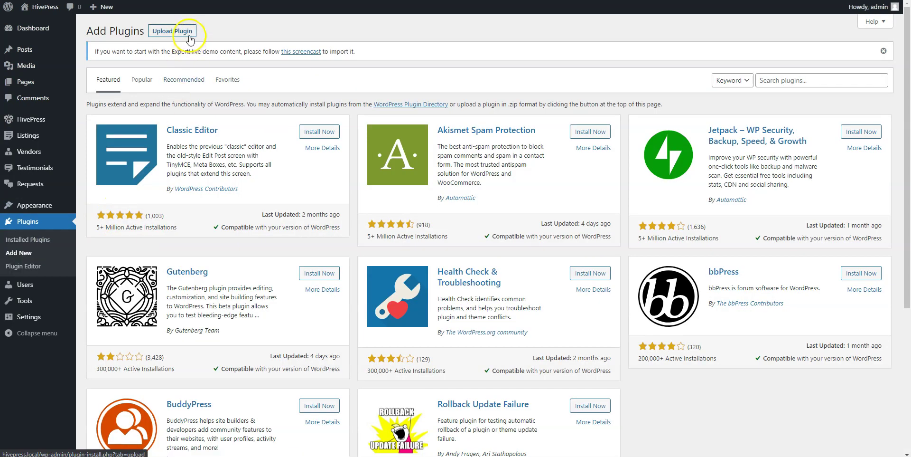
pyautogui.click(190, 32)
pyautogui.click(423, 144)
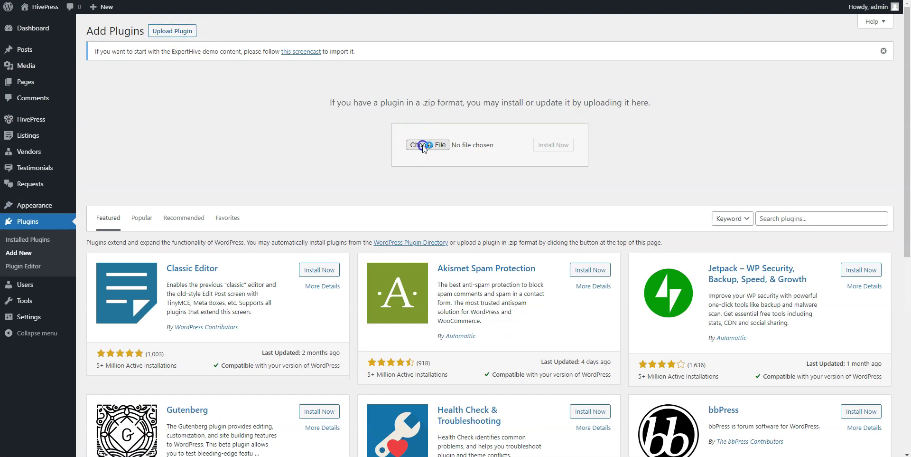
pyautogui.click(241, 132)
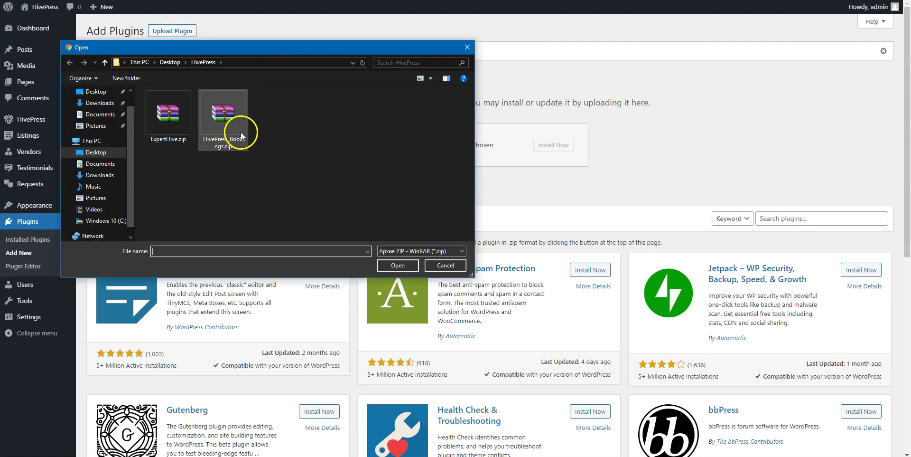
pyautogui.click(398, 266)
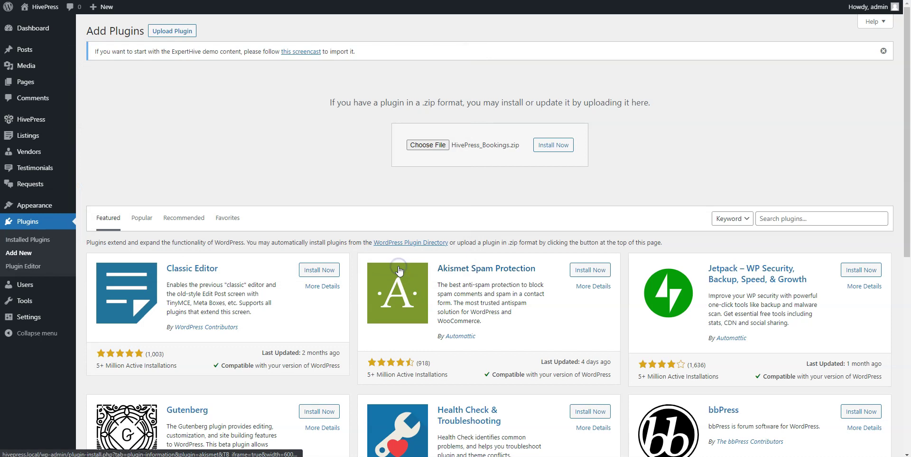
pyautogui.click(550, 146)
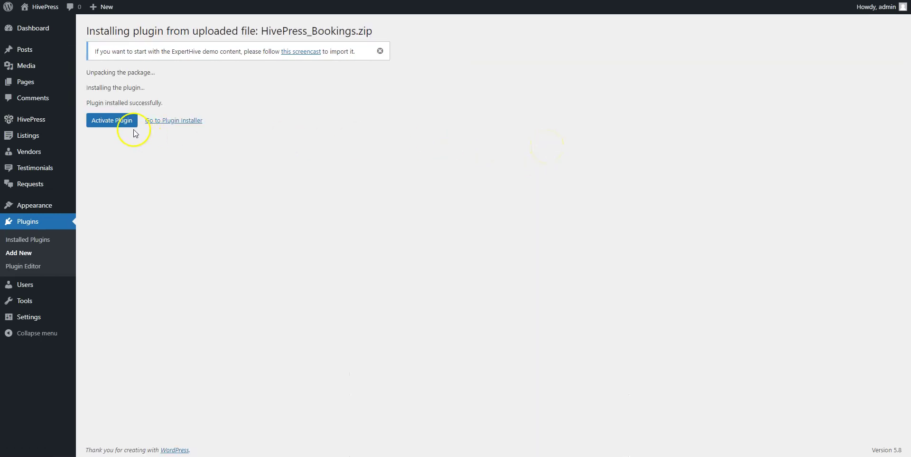
pyautogui.click(127, 124)
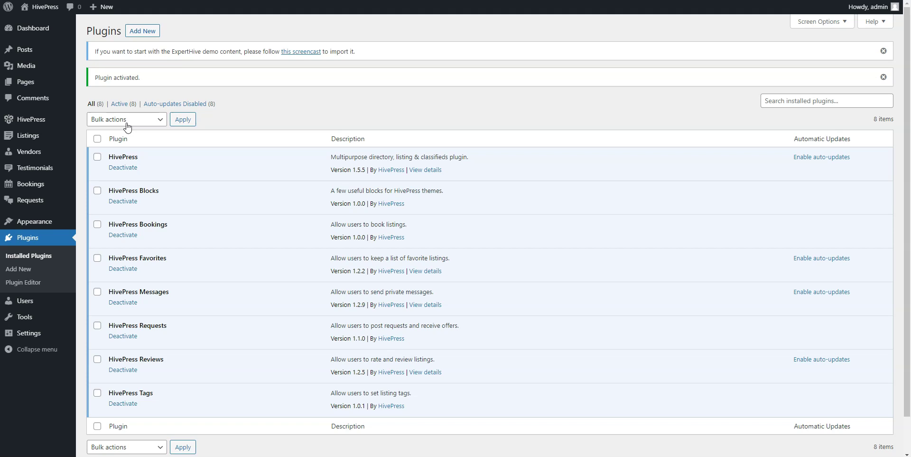
# Install and activate the free Geolocation extension from the HivePress Extensions catalogue
pyautogui.moveTo(45, 117)
pyautogui.click(96, 162)
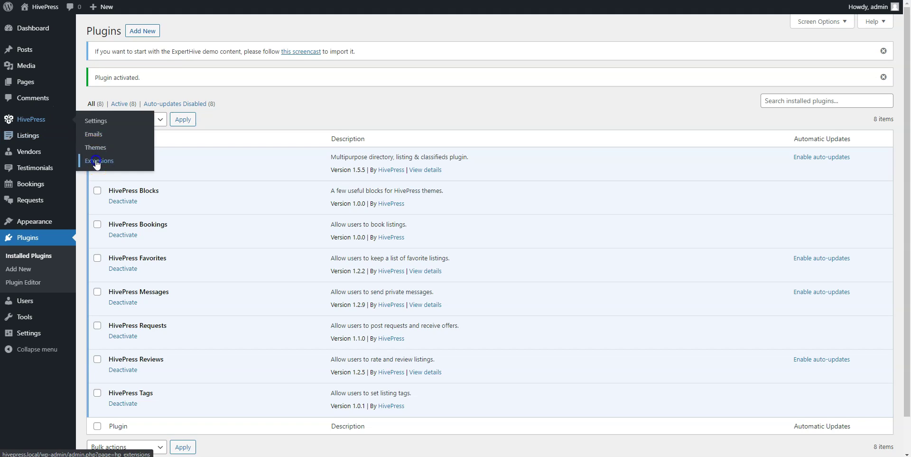
pyautogui.scroll(-3, 96, 159)
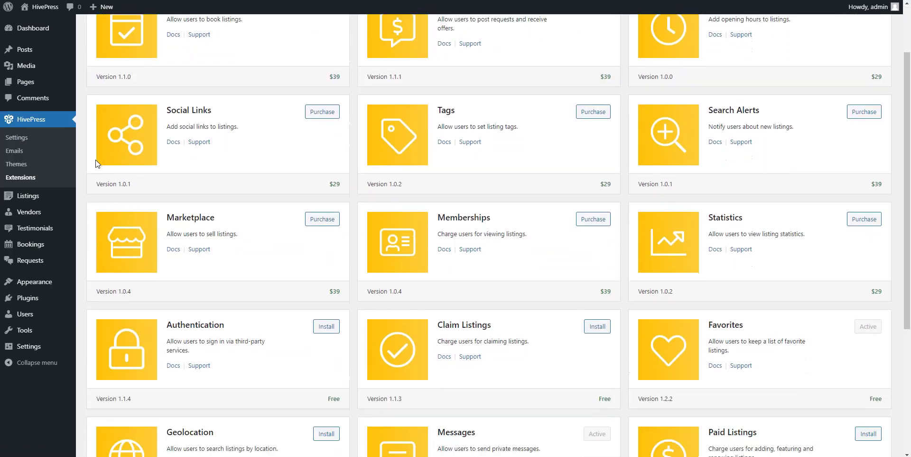
pyautogui.scroll(-3, 96, 160)
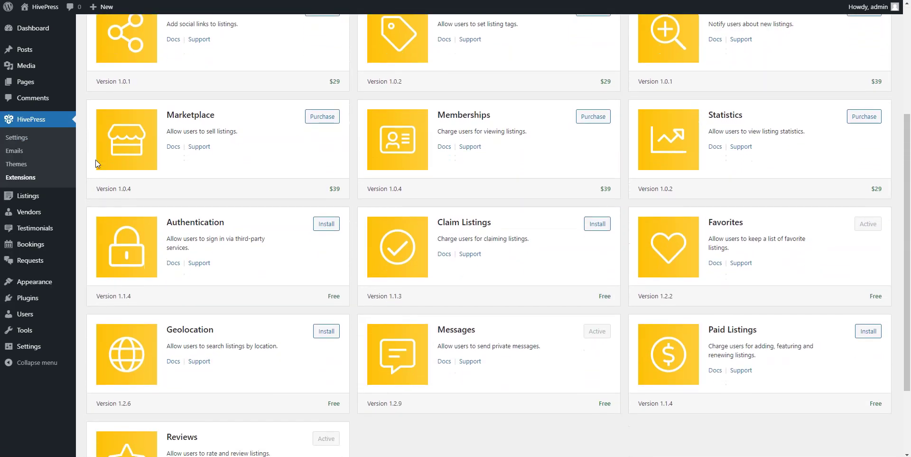
pyautogui.scroll(-2, 96, 163)
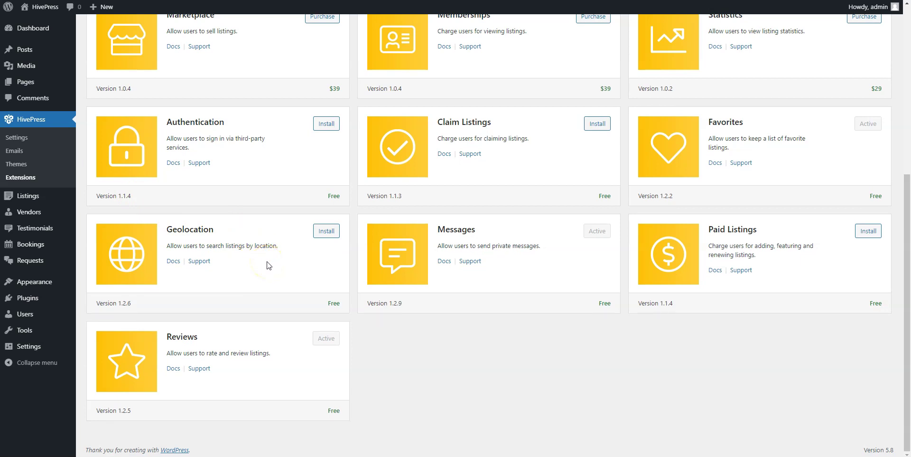
pyautogui.click(327, 232)
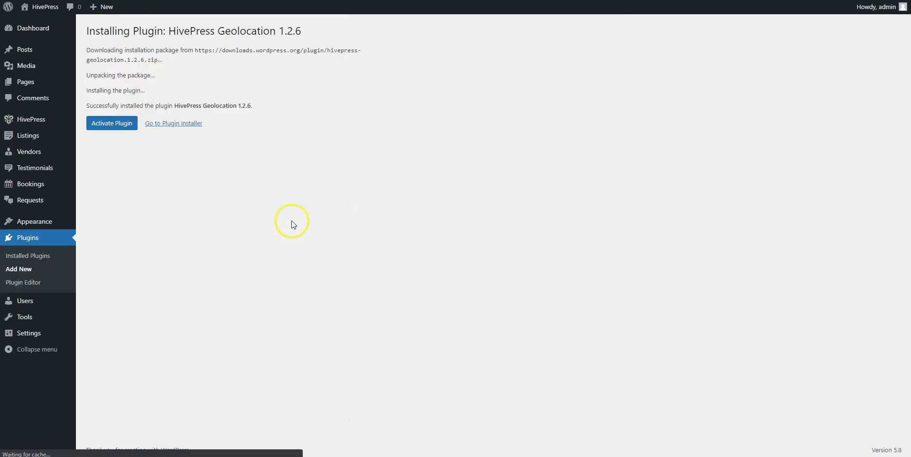
pyautogui.click(118, 126)
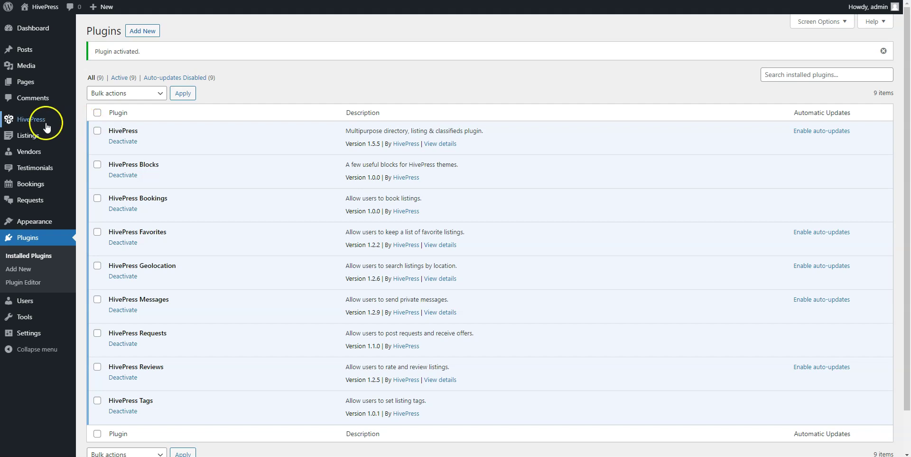
pyautogui.moveTo(48, 119)
pyautogui.click(92, 123)
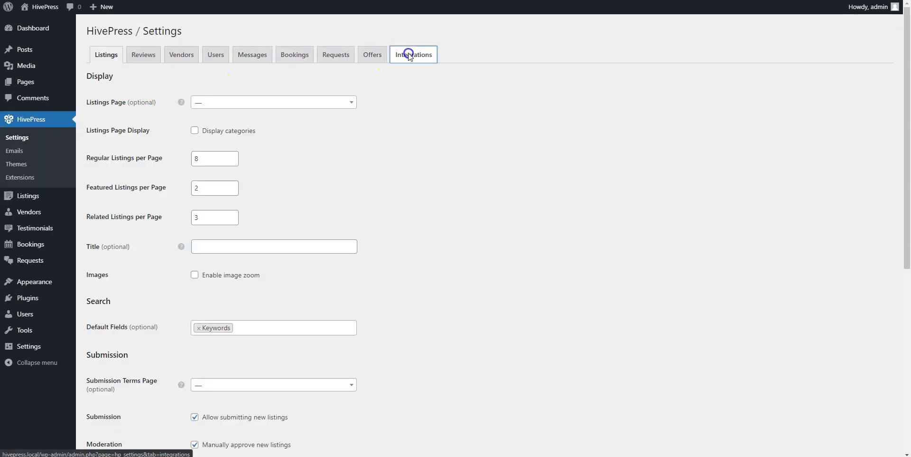
# Paste the Google Maps API key into HivePress Integrations settings and save
pyautogui.click(407, 55)
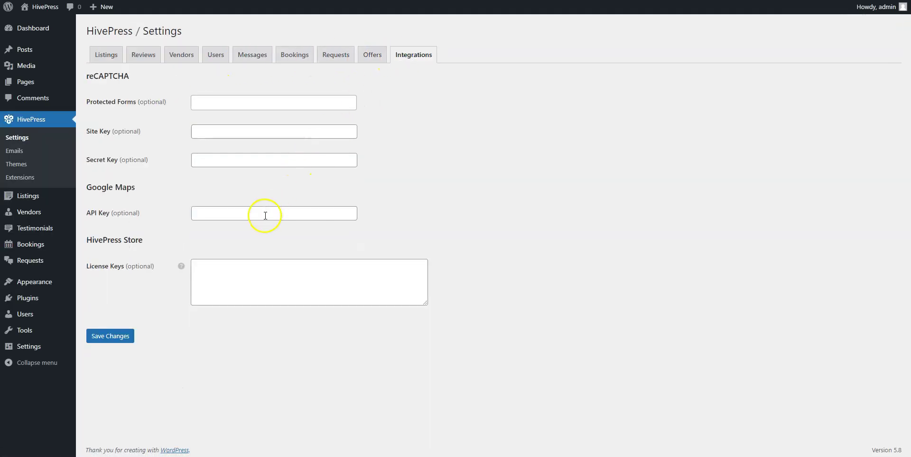
pyautogui.click(265, 213)
pyautogui.hotkey('ctrl', 'v')
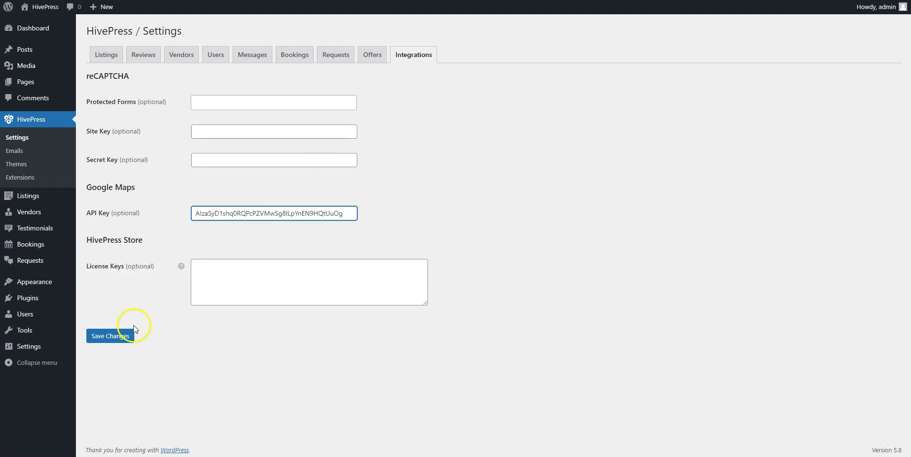
pyautogui.click(124, 336)
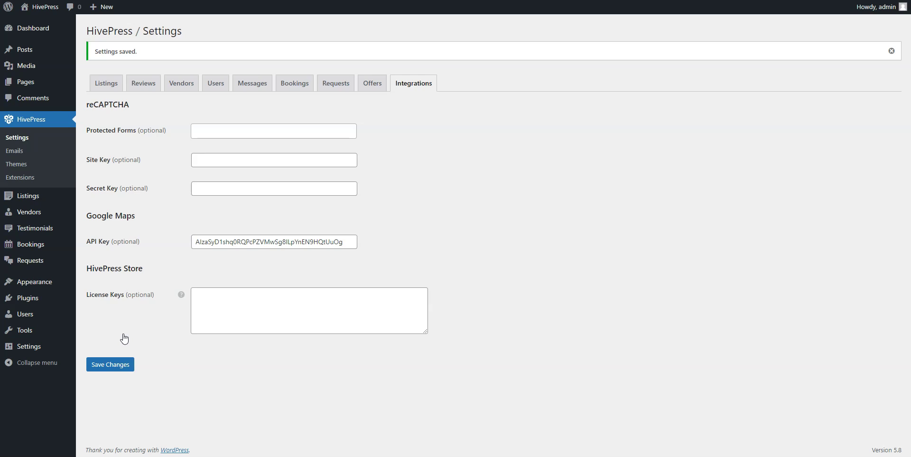
# Enter a new listing category named 'Dog Walking' with description 'Example'
pyautogui.moveTo(43, 198)
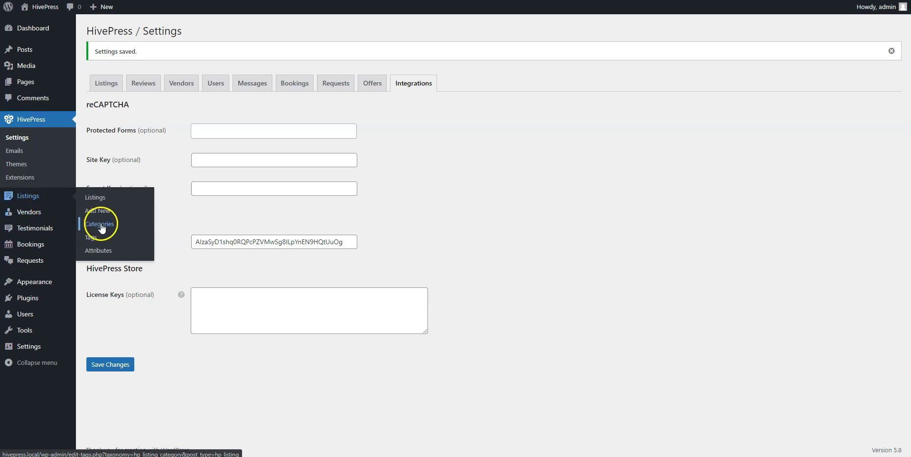
pyautogui.click(100, 224)
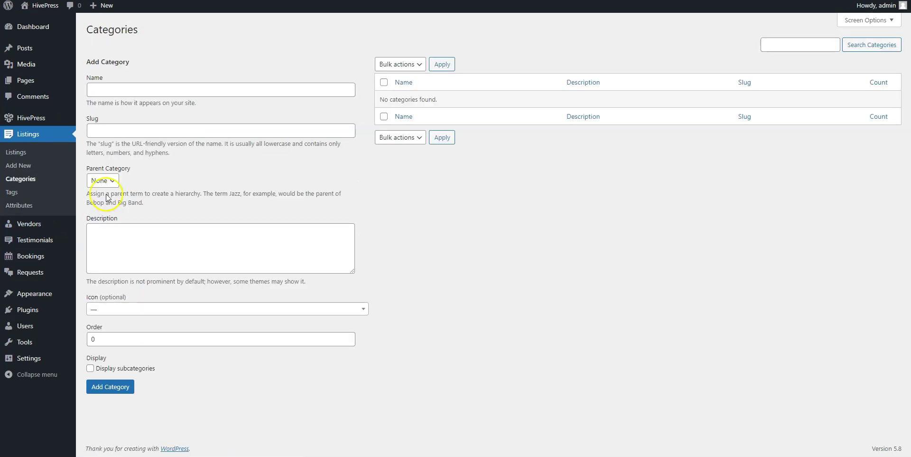
pyautogui.click(105, 89)
pyautogui.write('Dog')
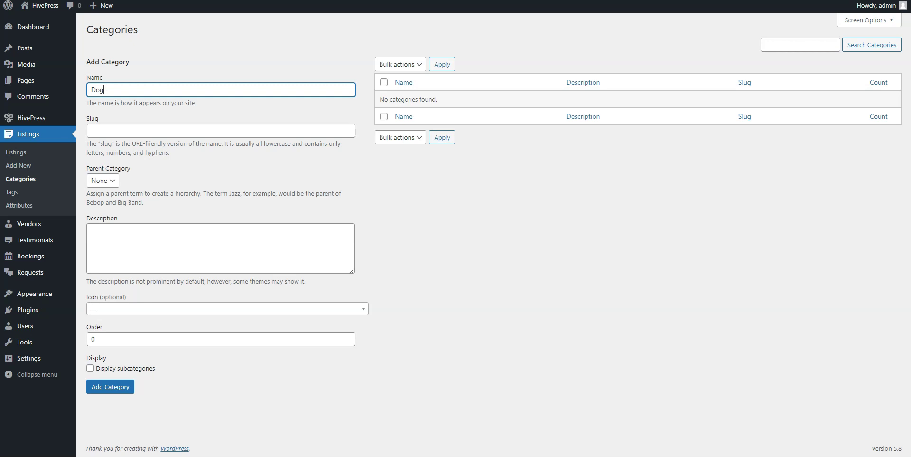
pyautogui.write(' Walking')
pyautogui.click(137, 235)
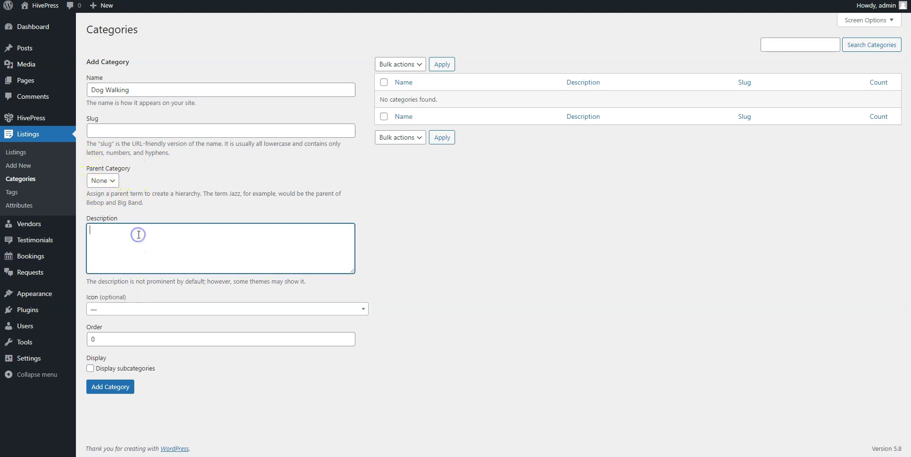
pyautogui.write('Example')
# Give the category the dog icon, add it, and go to listing Attributes
pyautogui.click(127, 310)
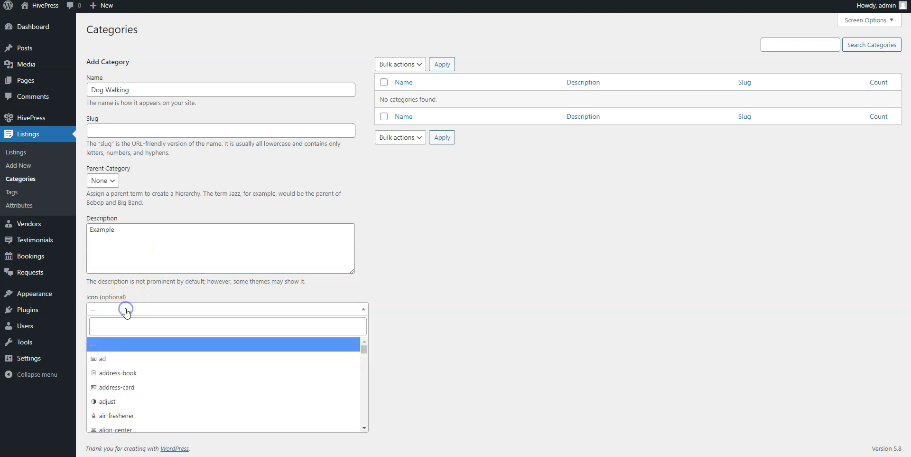
pyautogui.click(123, 322)
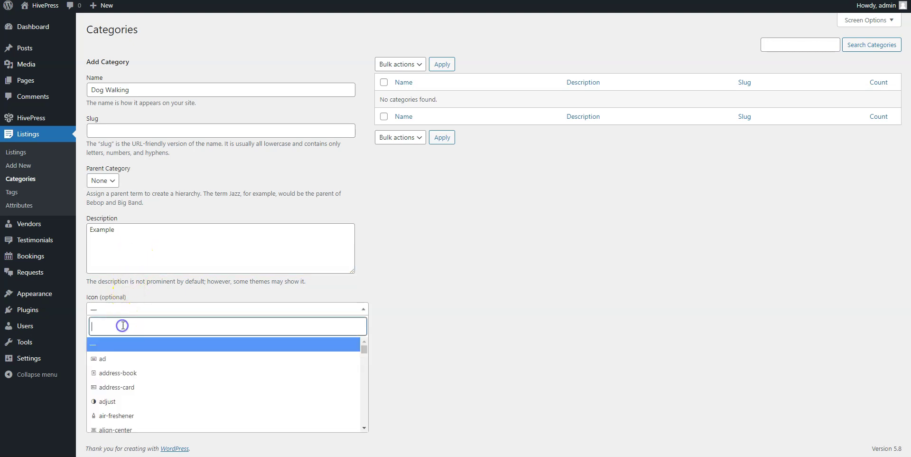
pyautogui.write('dog')
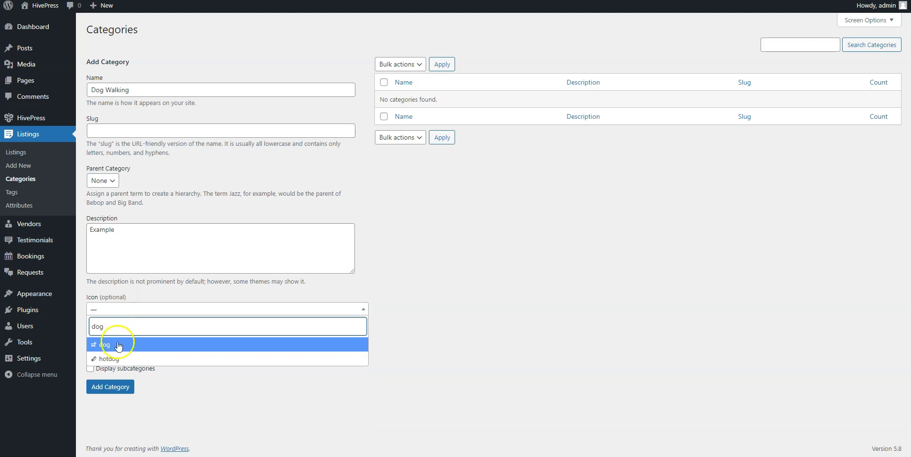
pyautogui.click(111, 344)
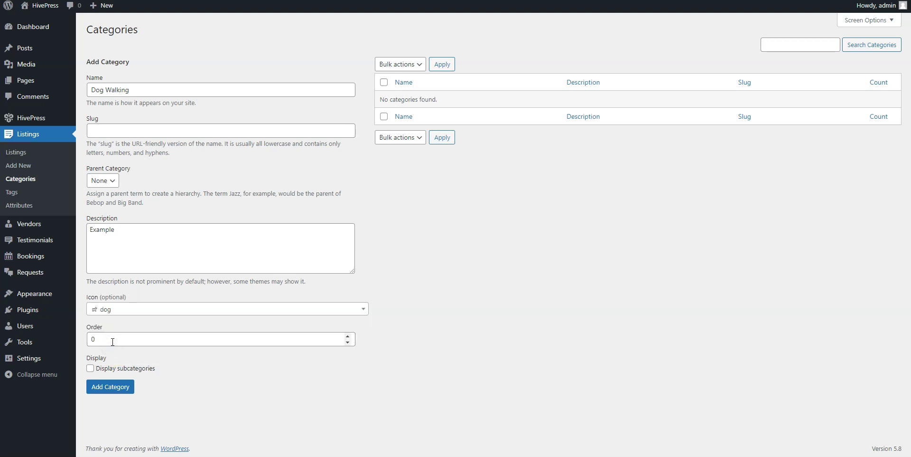
pyautogui.click(108, 380)
pyautogui.click(108, 386)
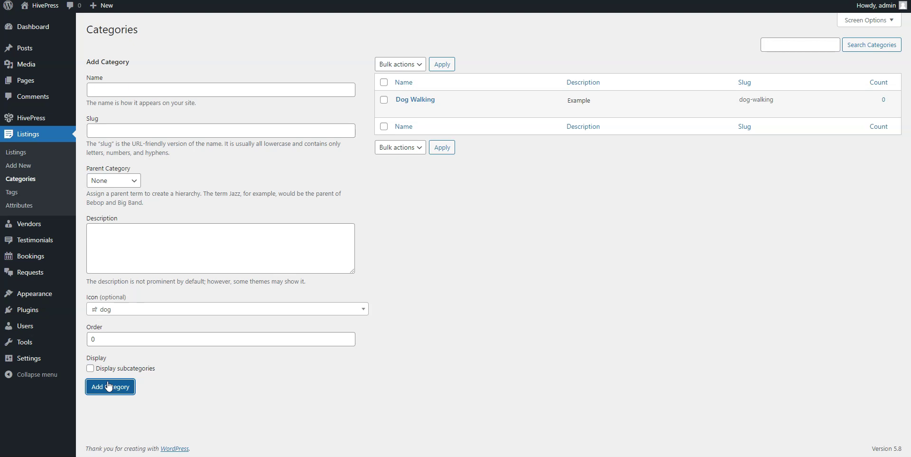
pyautogui.click(26, 208)
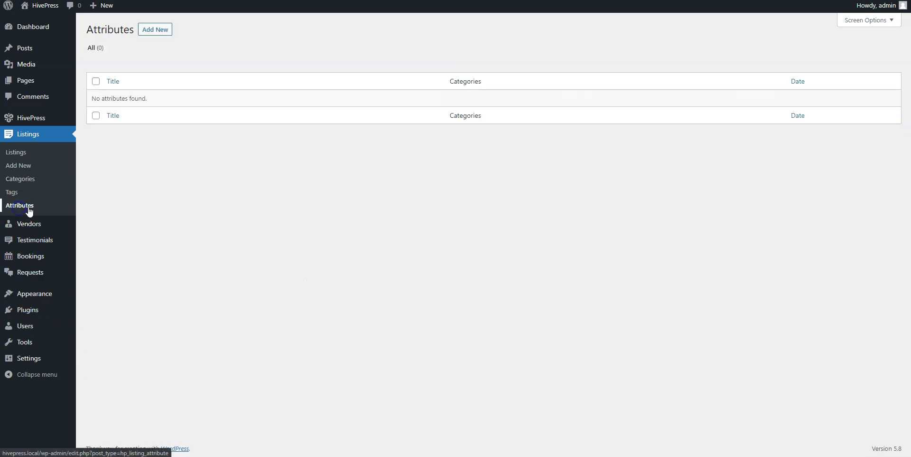
# Create a new attribute titled 'Price', front-end editable, with Number field type
pyautogui.click(150, 32)
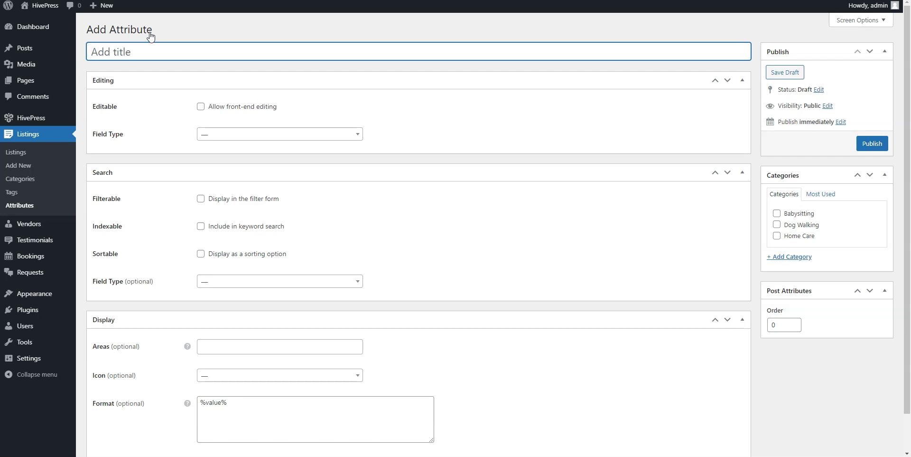
pyautogui.click(151, 49)
pyautogui.write('Price')
pyautogui.click(200, 106)
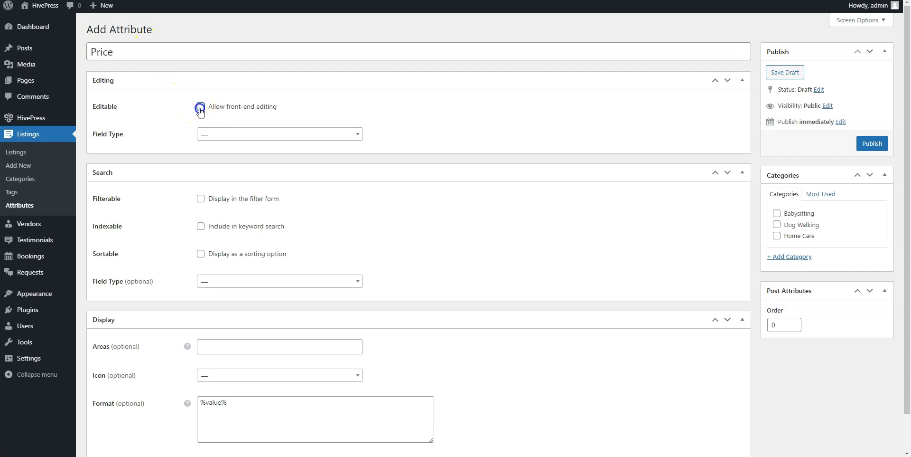
pyautogui.click(212, 162)
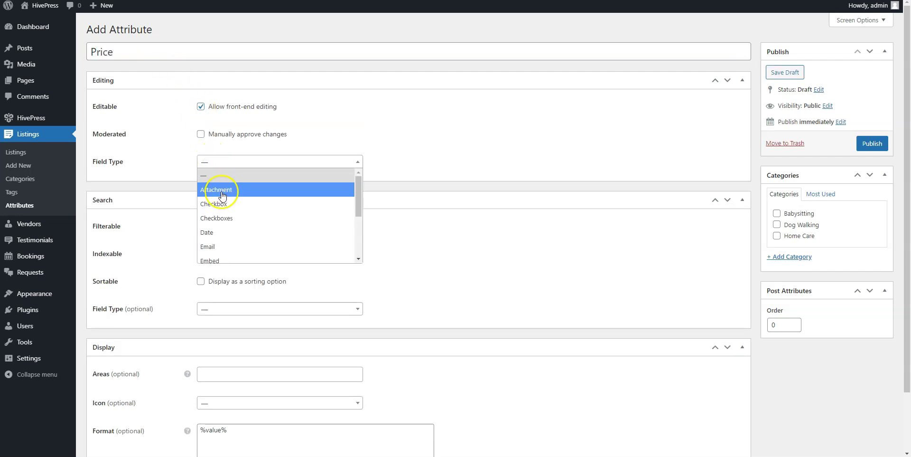
pyautogui.scroll(-2, 223, 196)
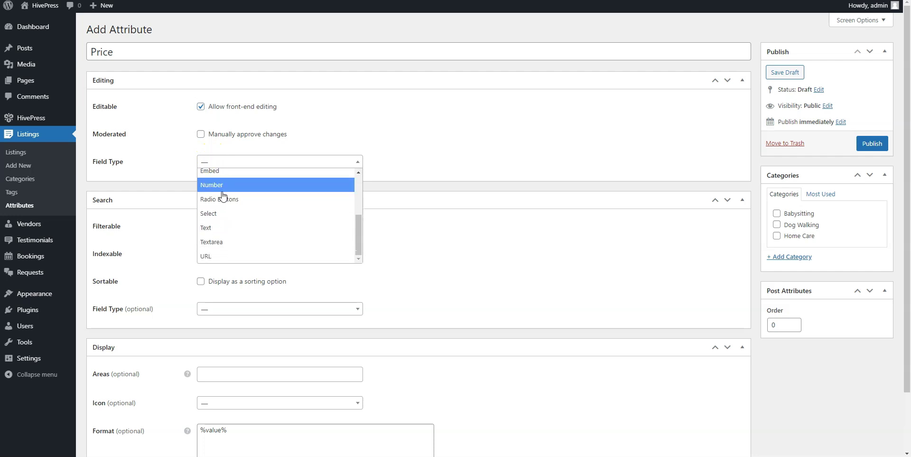
pyautogui.click(219, 186)
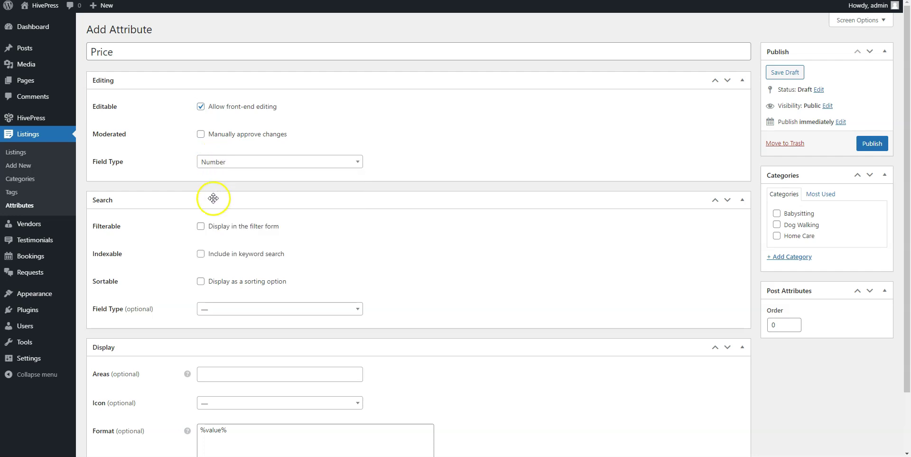
# Make Price filterable and sortable, with Number Range as its search field type
pyautogui.click(200, 225)
pyautogui.click(201, 282)
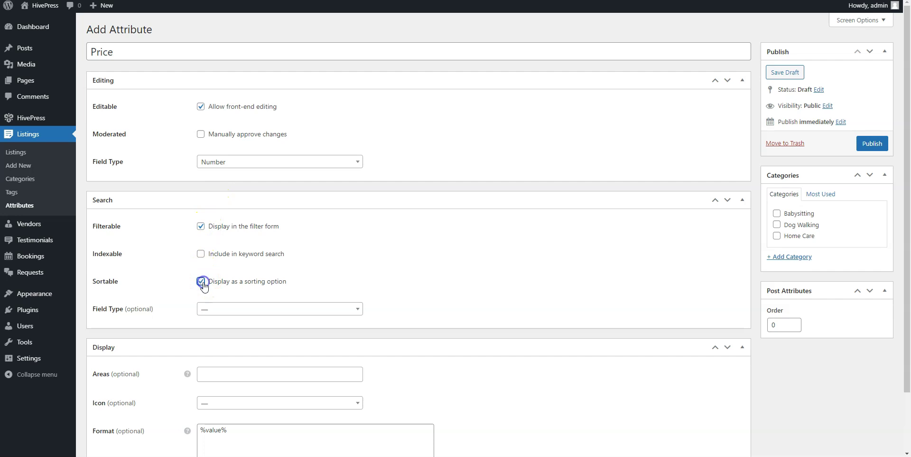
pyautogui.click(215, 308)
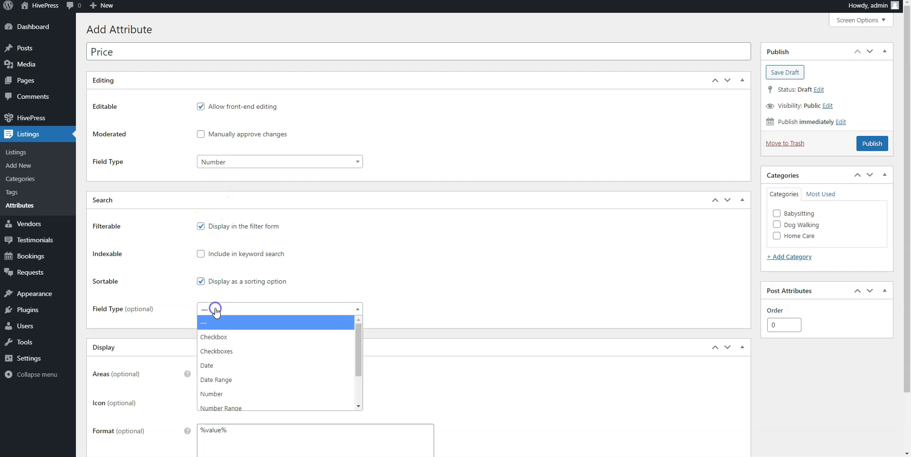
pyautogui.scroll(-2, 237, 375)
pyautogui.click(232, 368)
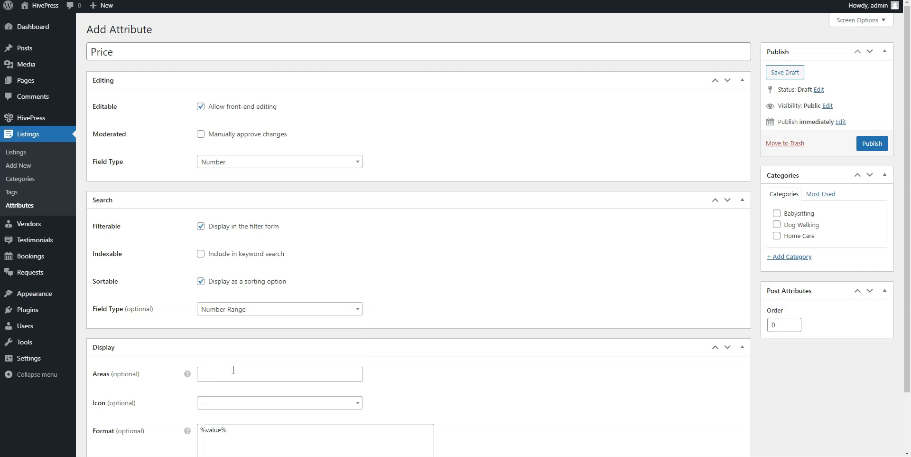
# Show Price in Block (primary) and Page (primary), format it '$%value% / hr', and publish
pyautogui.click(219, 373)
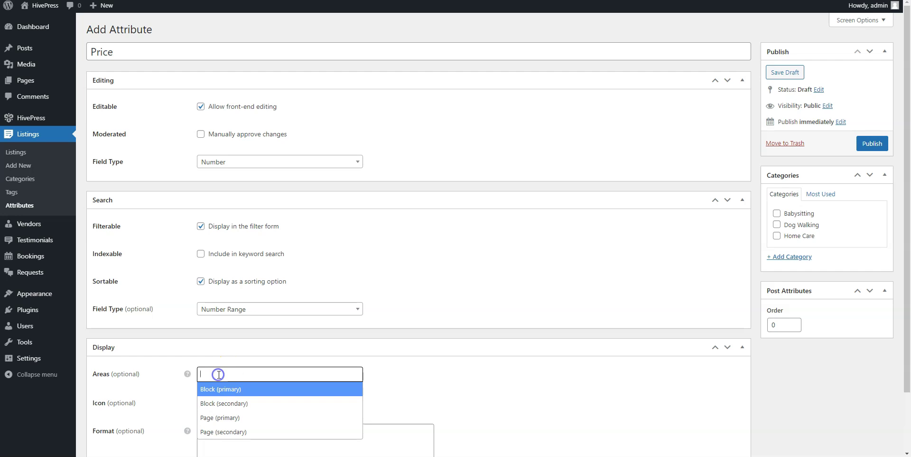
pyautogui.click(225, 390)
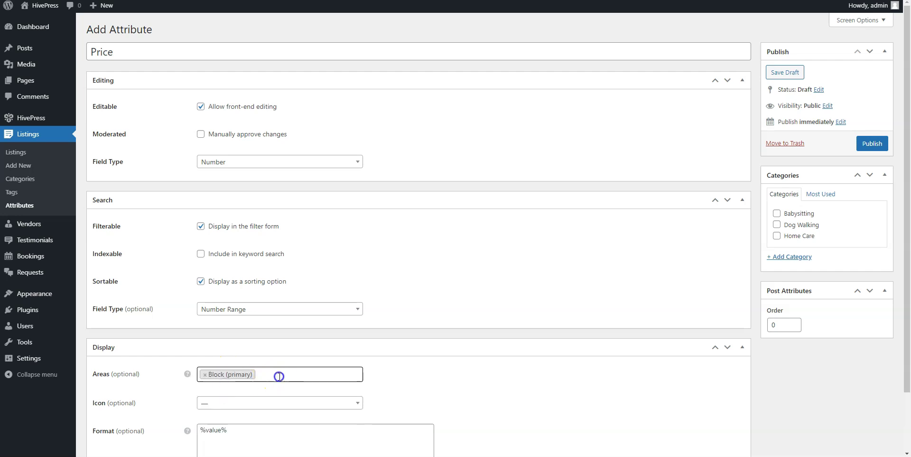
pyautogui.click(277, 374)
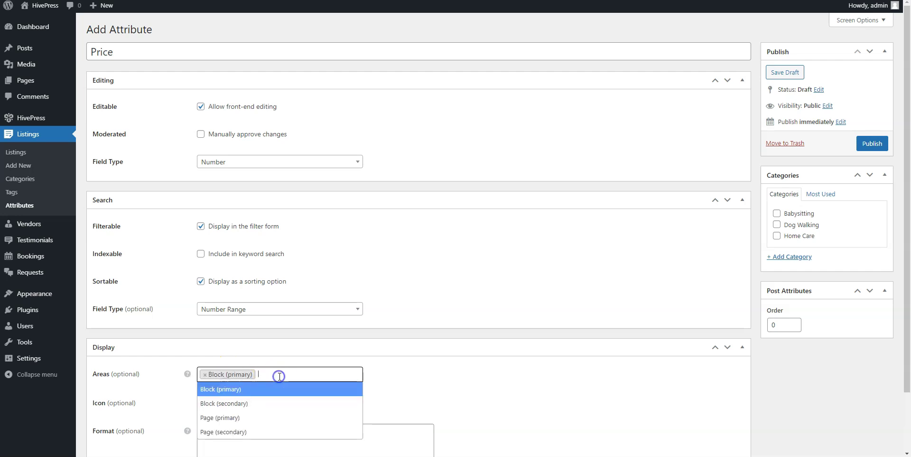
pyautogui.click(252, 422)
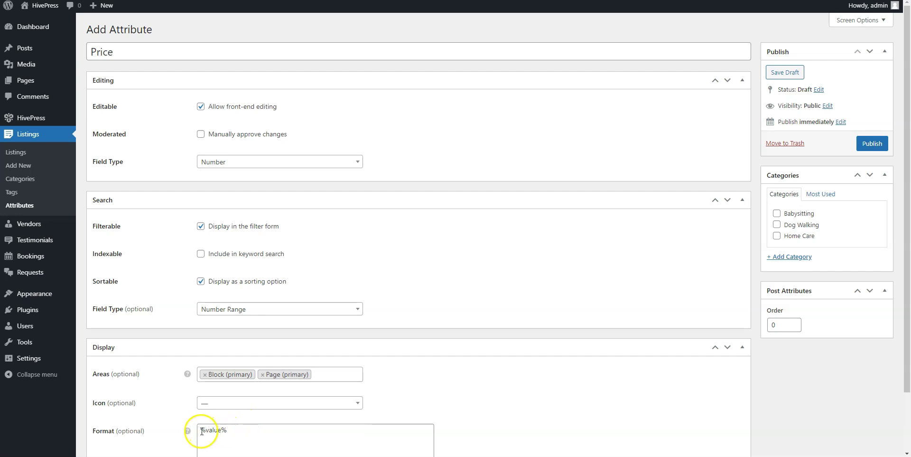
pyautogui.click(202, 430)
pyautogui.write('$')
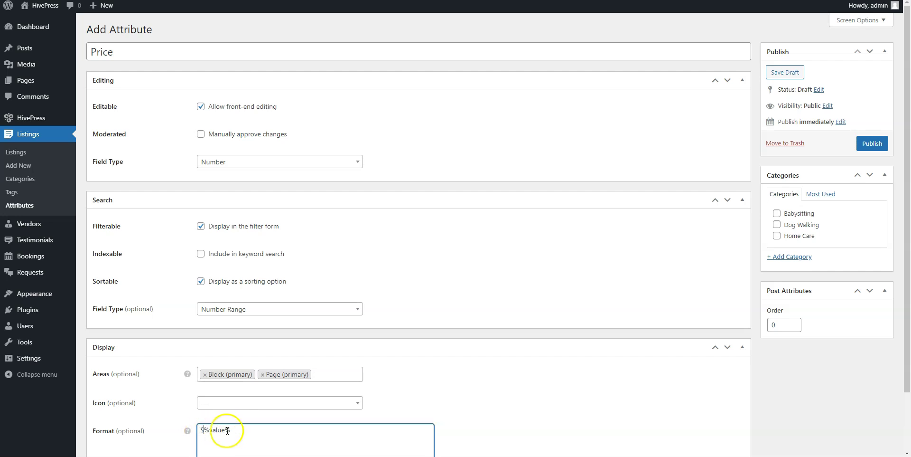
pyautogui.click(243, 430)
pyautogui.write('/ hr')
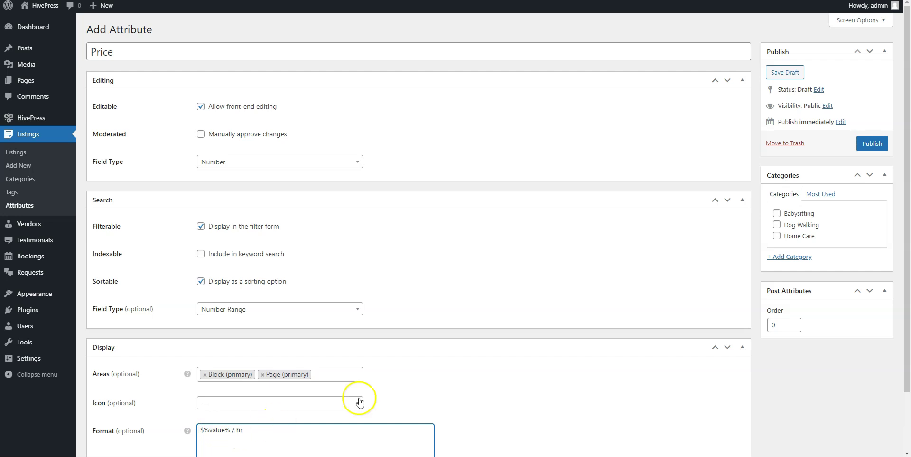
pyautogui.click(882, 144)
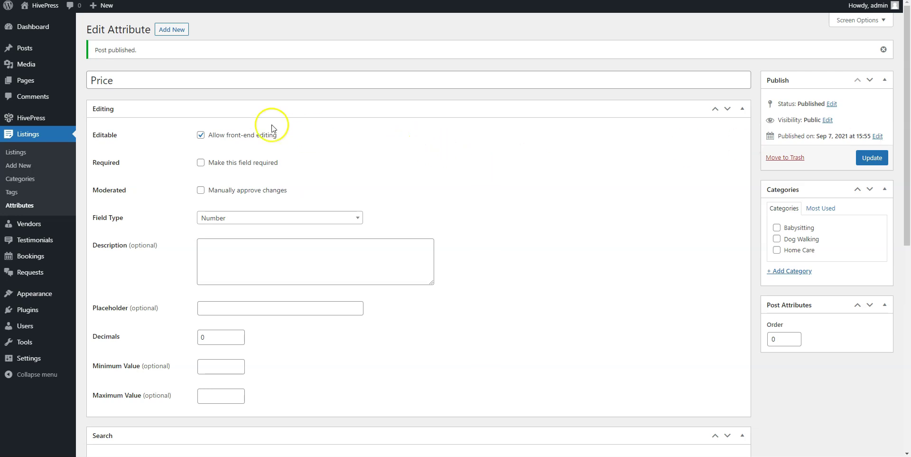
# Start a new page titled 'Home'
pyautogui.moveTo(43, 81)
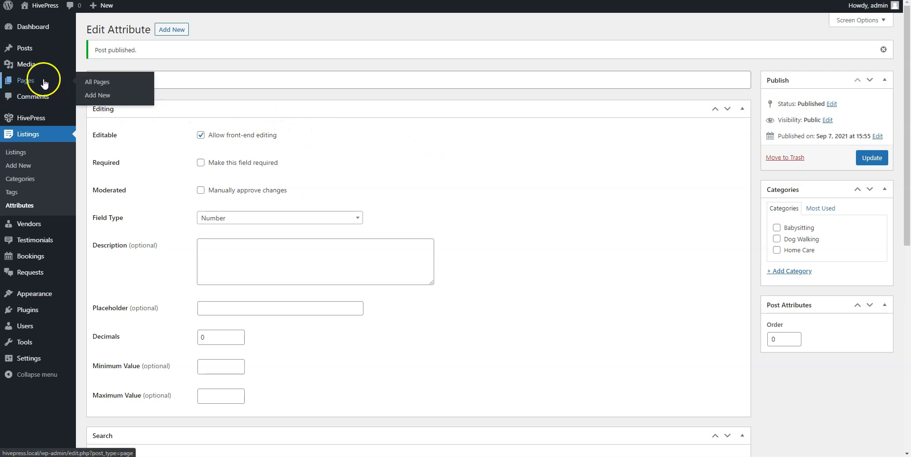
pyautogui.click(94, 94)
pyautogui.click(171, 72)
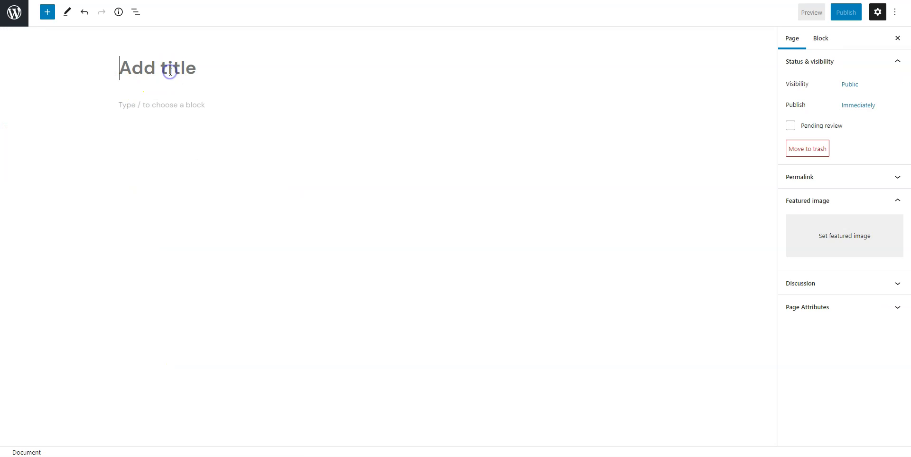
pyautogui.write('Home')
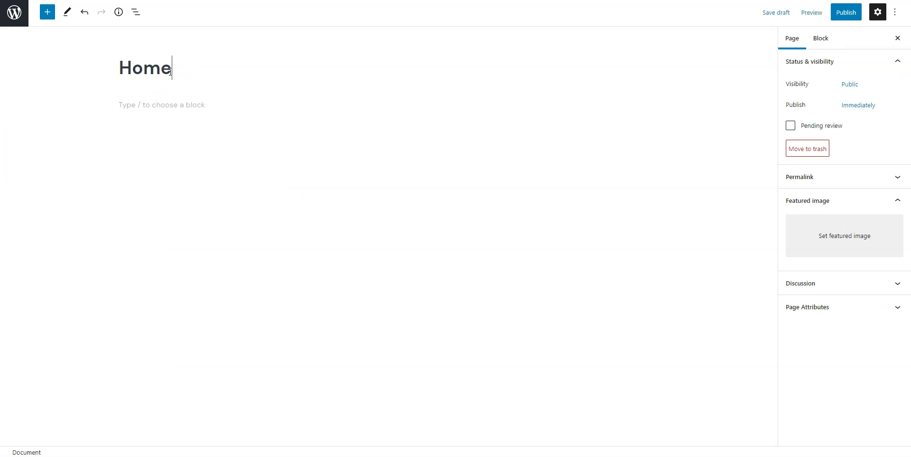
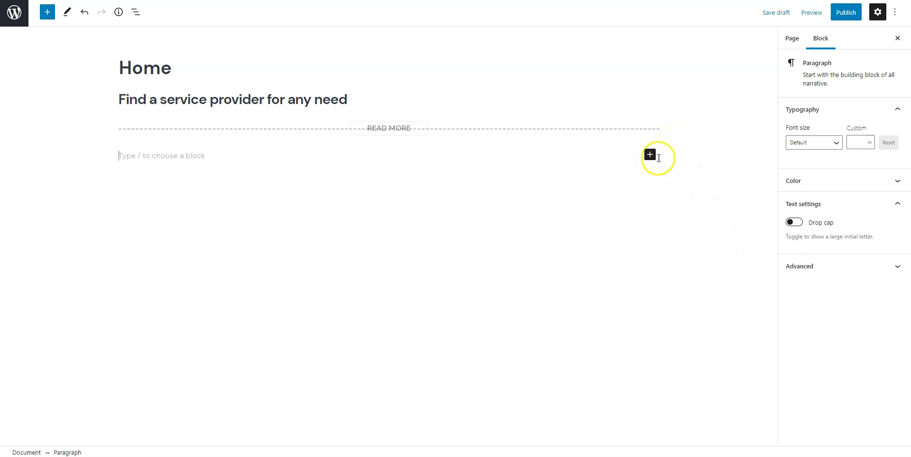
# Insert a 50/50 Columns block with a Listing Search Form in the first column
pyautogui.click(650, 155)
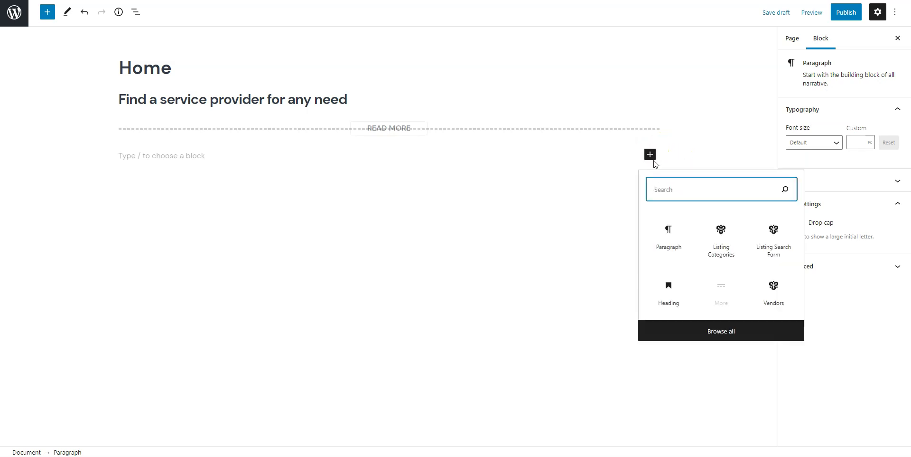
pyautogui.click(685, 199)
pyautogui.write('col')
pyautogui.click(675, 231)
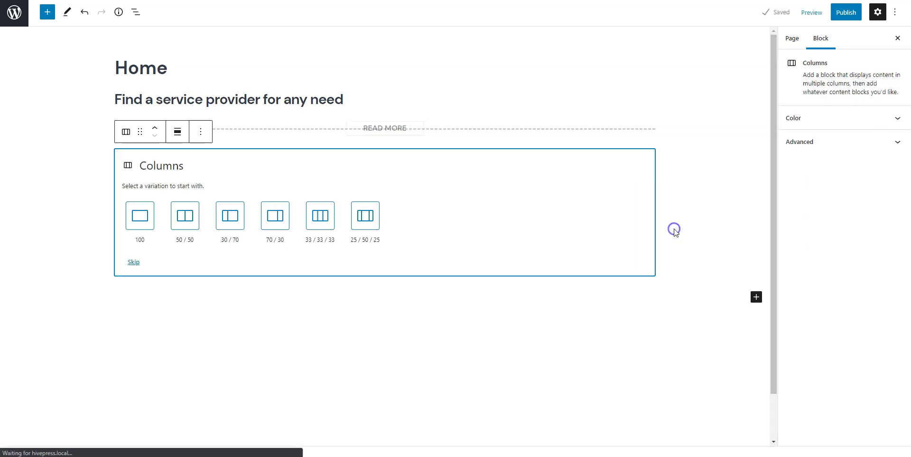
pyautogui.click(192, 219)
pyautogui.click(224, 160)
pyautogui.click(294, 239)
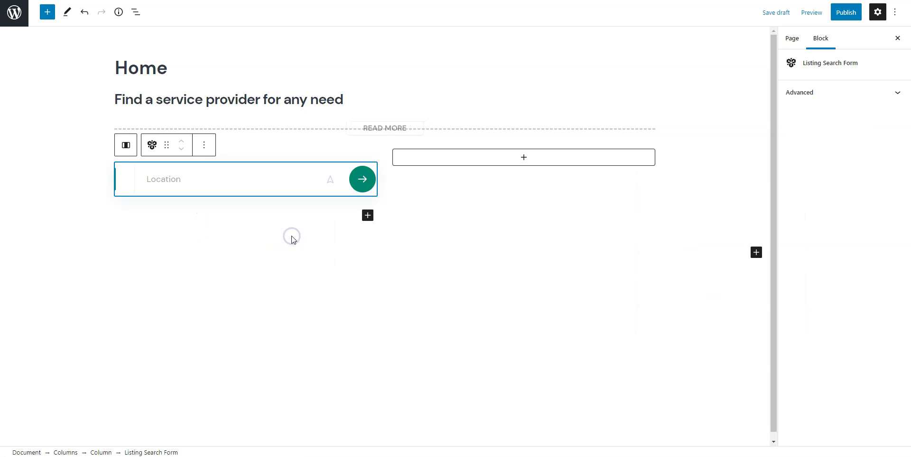
pyautogui.moveTo(299, 237); pyautogui.dragTo(326, 238)
pyautogui.click(452, 235)
# Add a Listing Categories block below the columns
pyautogui.click(757, 252)
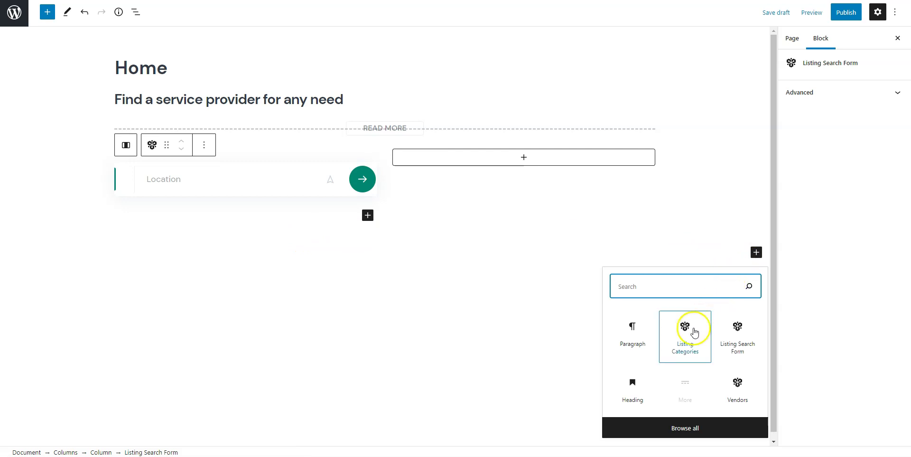
pyautogui.click(693, 331)
pyautogui.scroll(-3, 694, 331)
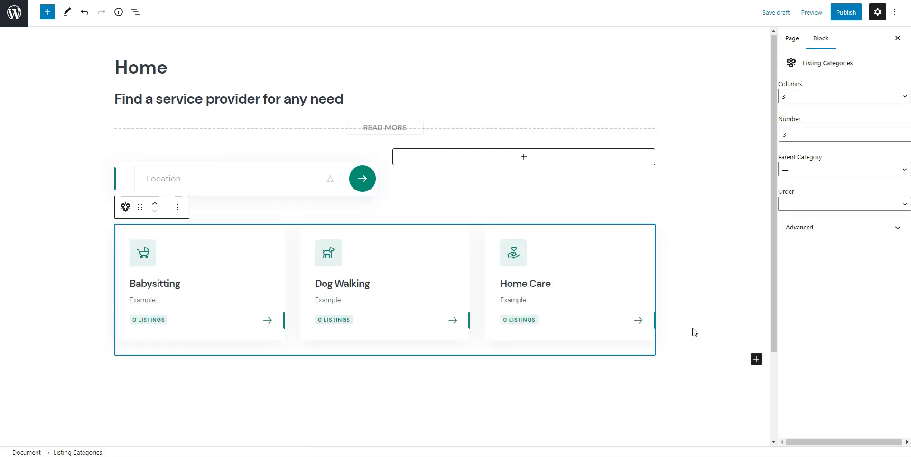
# Add a 'Top Service Providers' heading with the pasted tagline paragraph beneath it
pyautogui.click(617, 281)
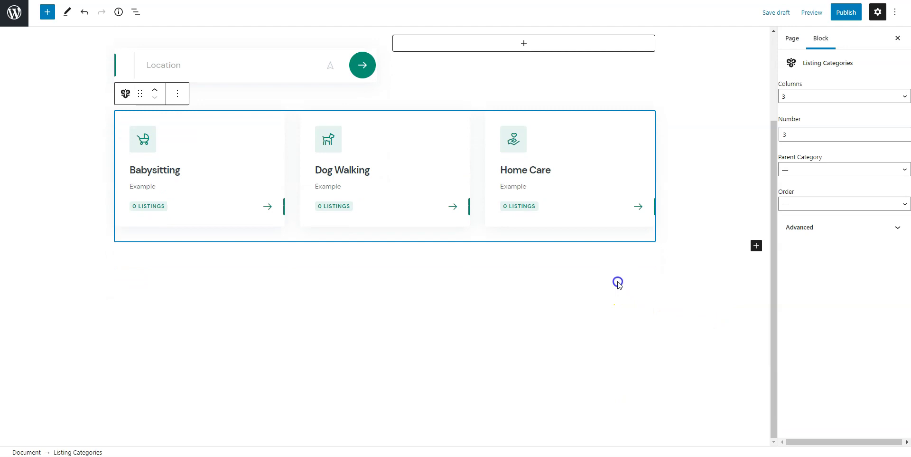
pyautogui.click(157, 246)
pyautogui.write('Top Service Providers')
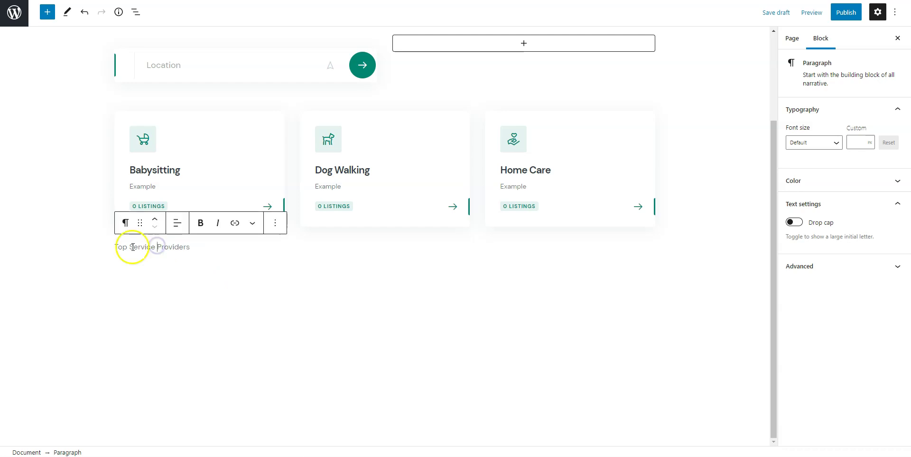
pyautogui.click(122, 221)
pyautogui.click(162, 270)
pyautogui.press('Return')
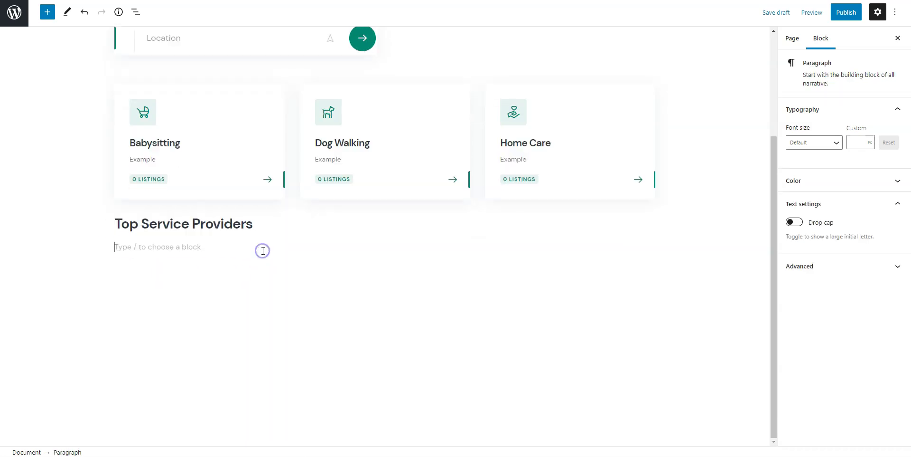
pyautogui.write('Our most trusted and skilled service providers.')
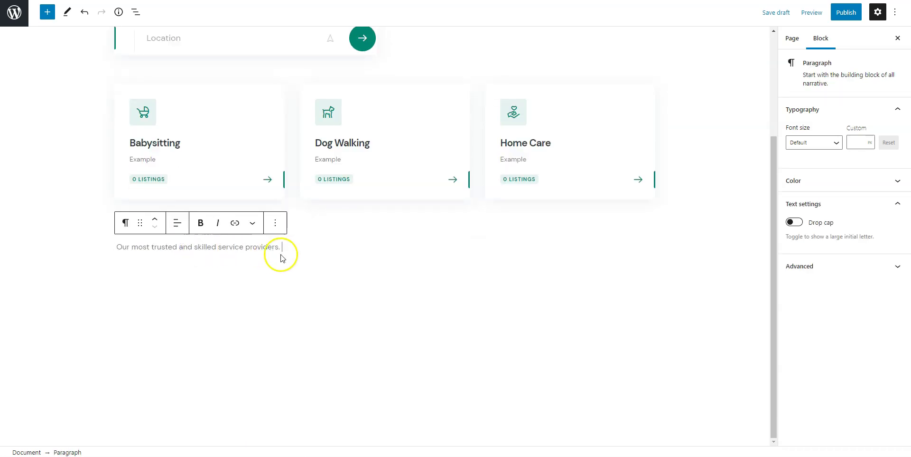
pyautogui.press('Return')
# Insert a Vendors block showing the three service providers grid
pyautogui.click(646, 245)
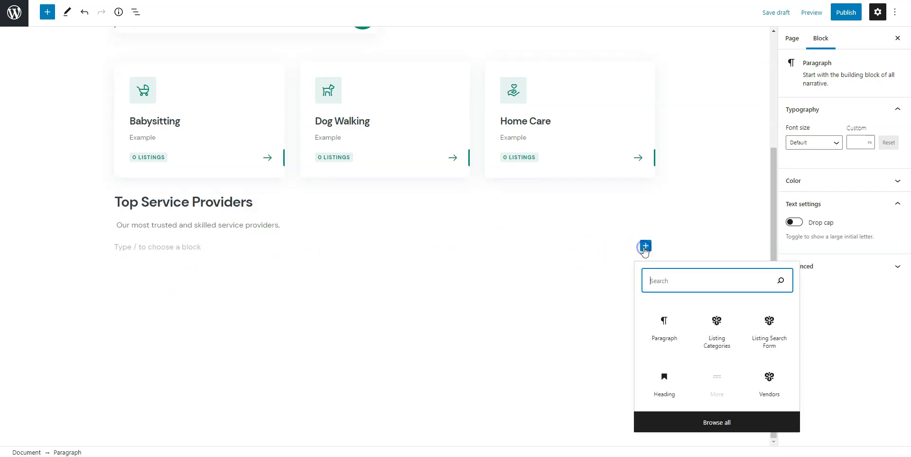
pyautogui.click(770, 393)
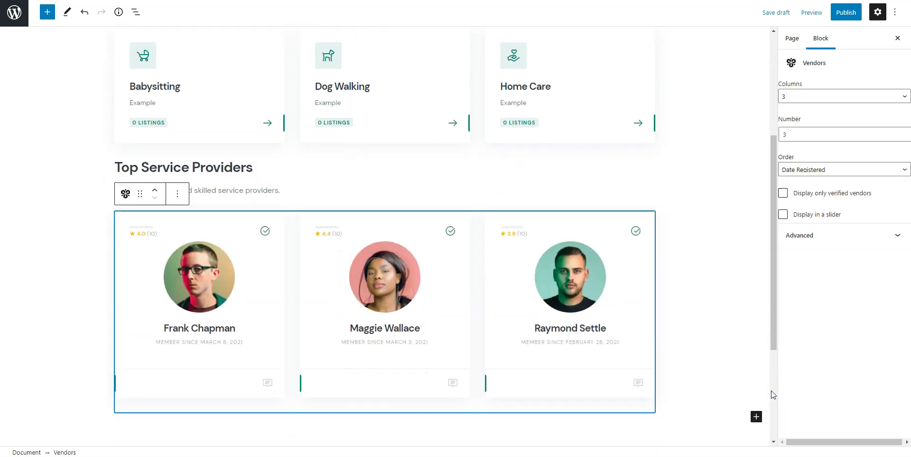
pyautogui.scroll(4, 770, 390)
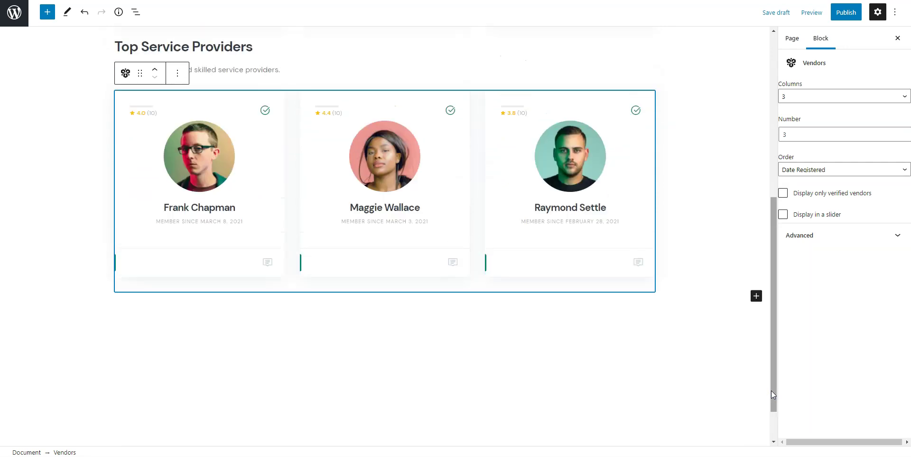
pyautogui.scroll(4, 771, 391)
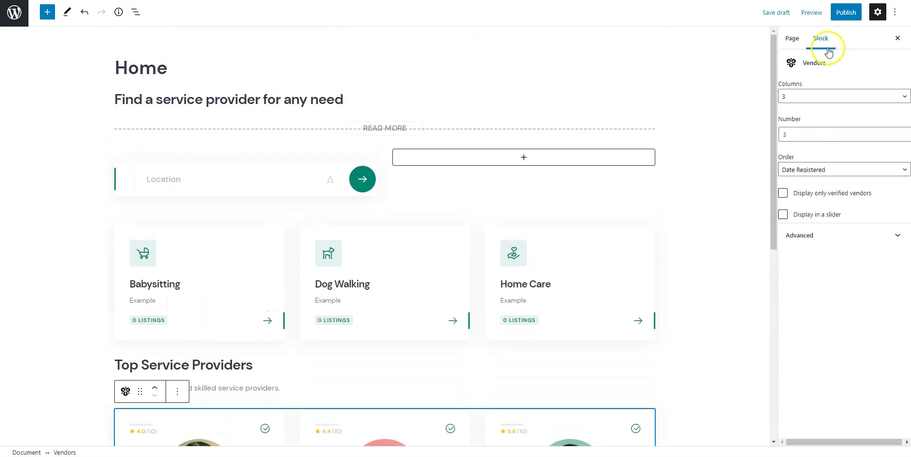
# Upload 1.jpg, 2.jpg and 3.jpg to the media library through the featured image panel
pyautogui.click(798, 41)
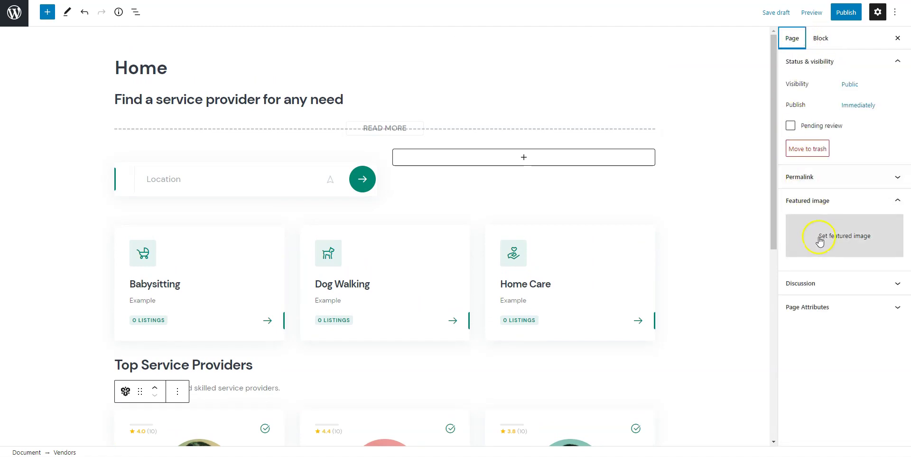
pyautogui.click(820, 236)
pyautogui.click(467, 210)
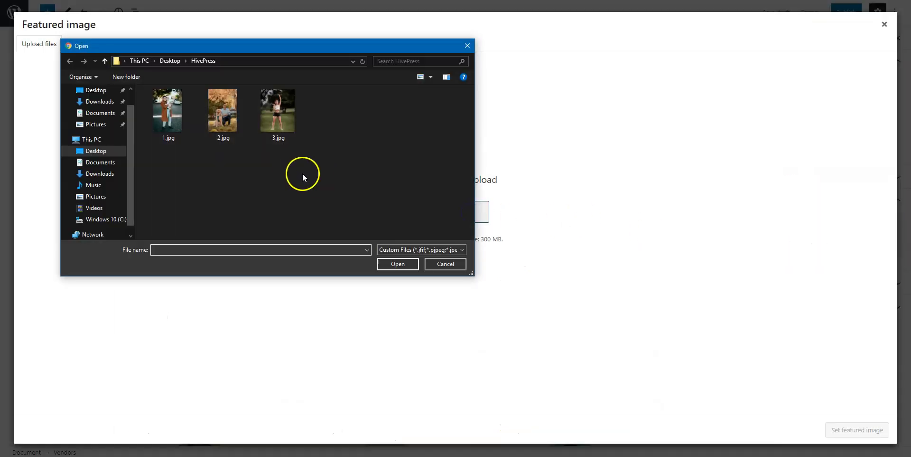
pyautogui.moveTo(179, 157); pyautogui.dragTo(283, 114)
pyautogui.click(400, 263)
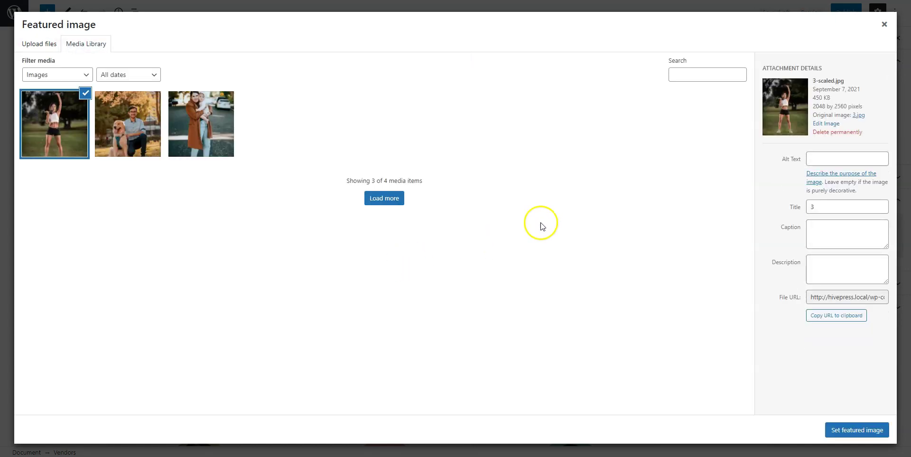
pyautogui.click(885, 25)
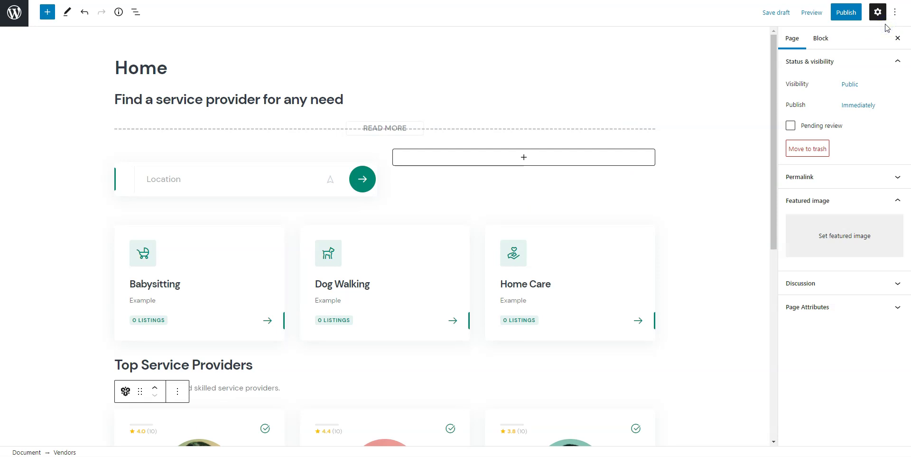
# Publish the Home page
pyautogui.click(846, 13)
pyautogui.click(831, 14)
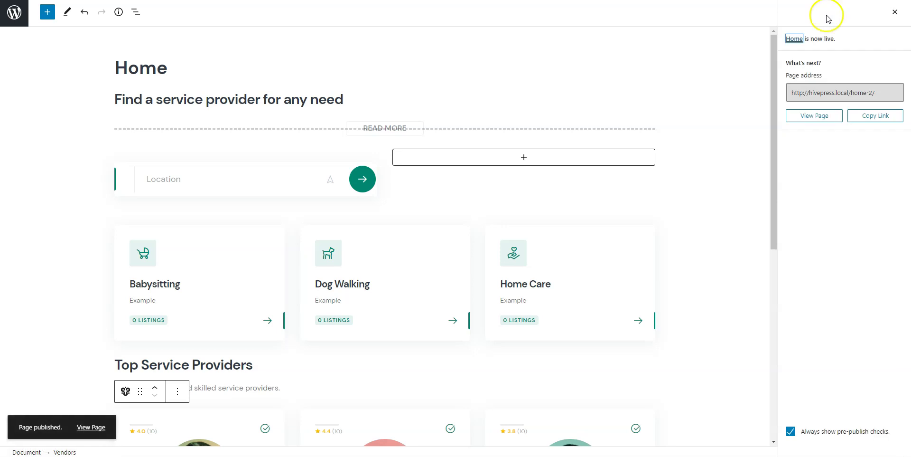
pyautogui.click(15, 12)
# Set Reading settings to a static homepage 'Home', save, and view the live site
pyautogui.moveTo(29, 318)
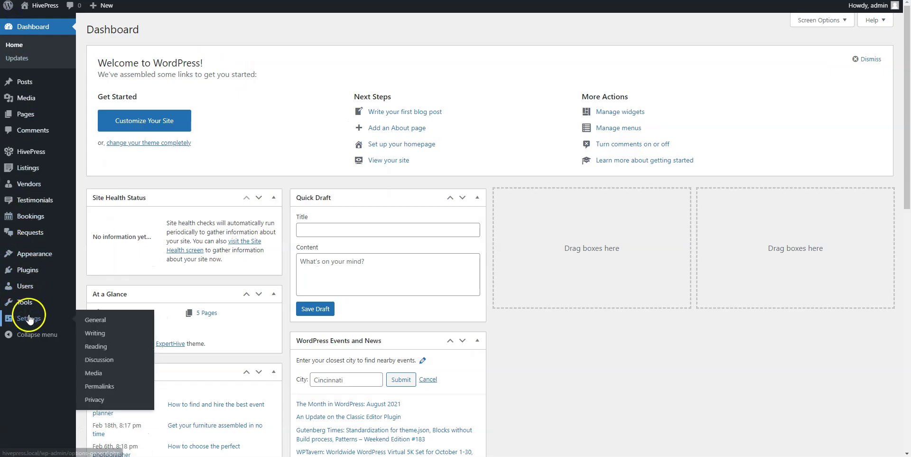
pyautogui.click(99, 348)
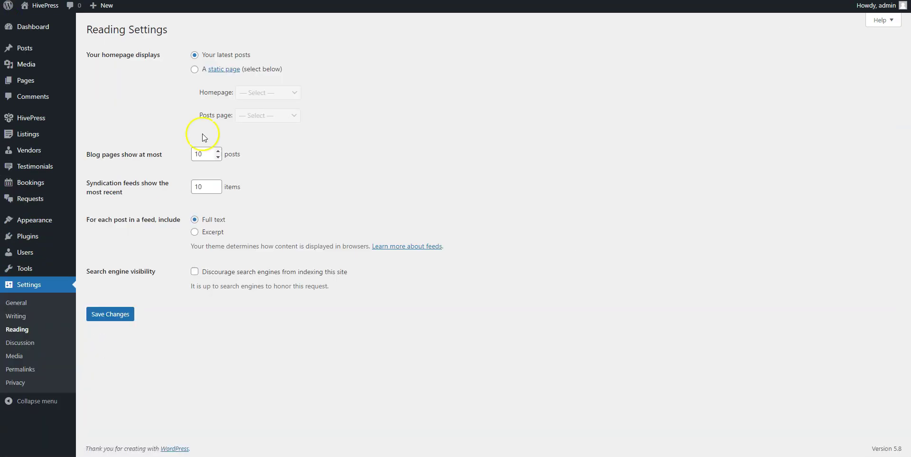
pyautogui.click(195, 69)
pyautogui.click(245, 94)
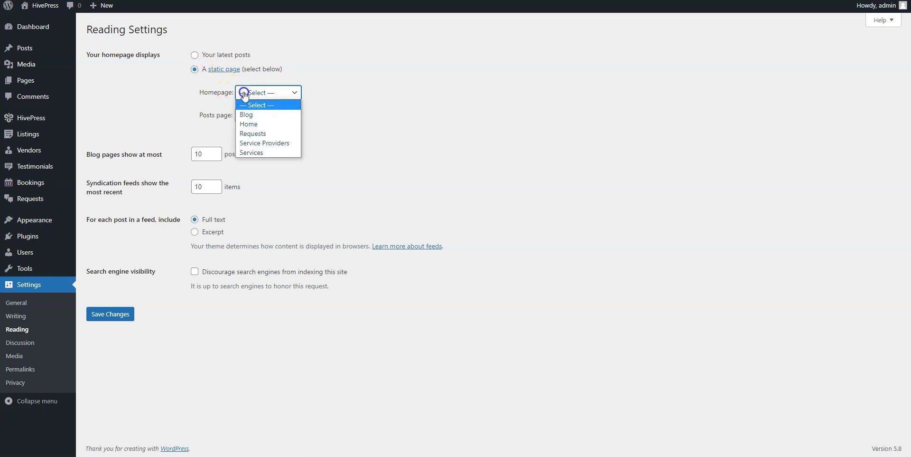
pyautogui.click(249, 123)
pyautogui.click(110, 314)
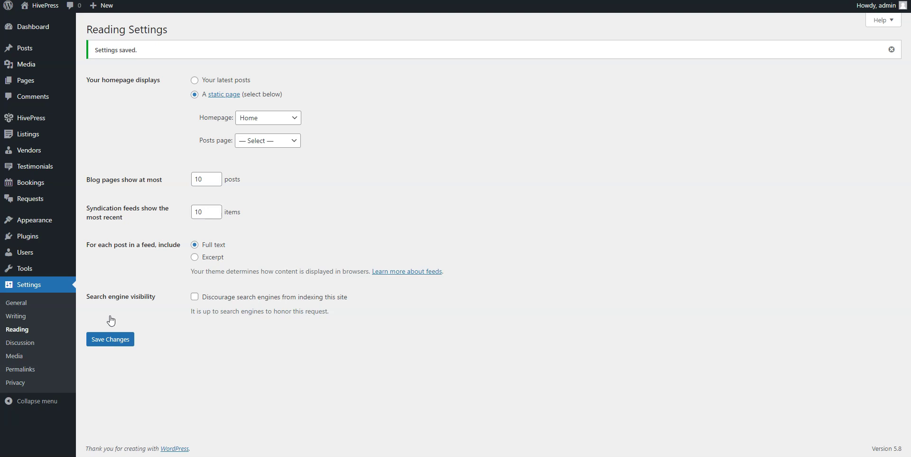
pyautogui.click(41, 10)
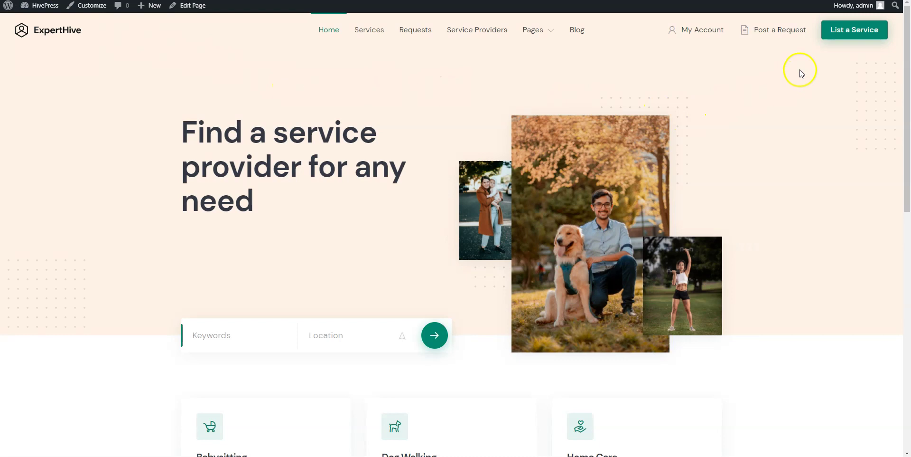
# Start a new Dog Walking category listing and upload the Dog.jpg photo
pyautogui.click(847, 38)
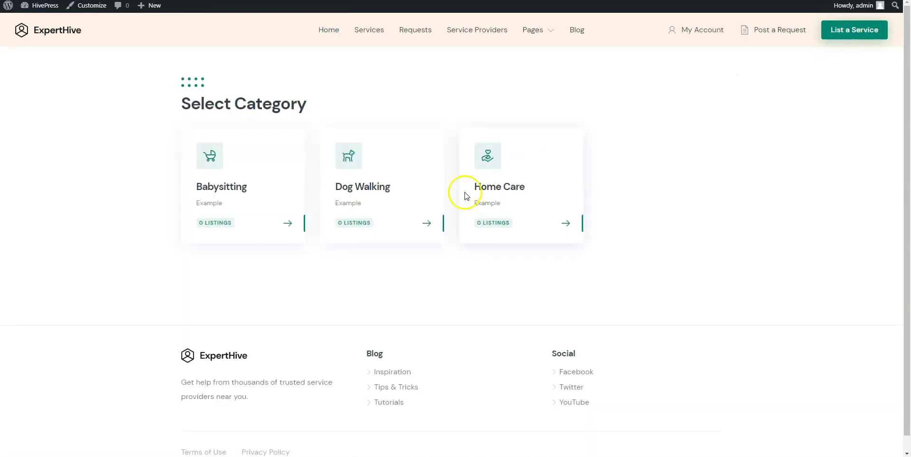
pyautogui.click(380, 187)
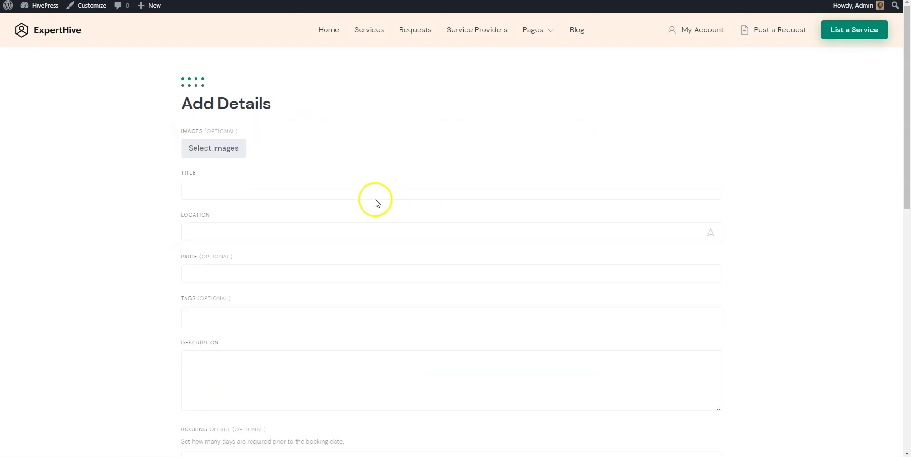
pyautogui.click(220, 146)
pyautogui.click(169, 111)
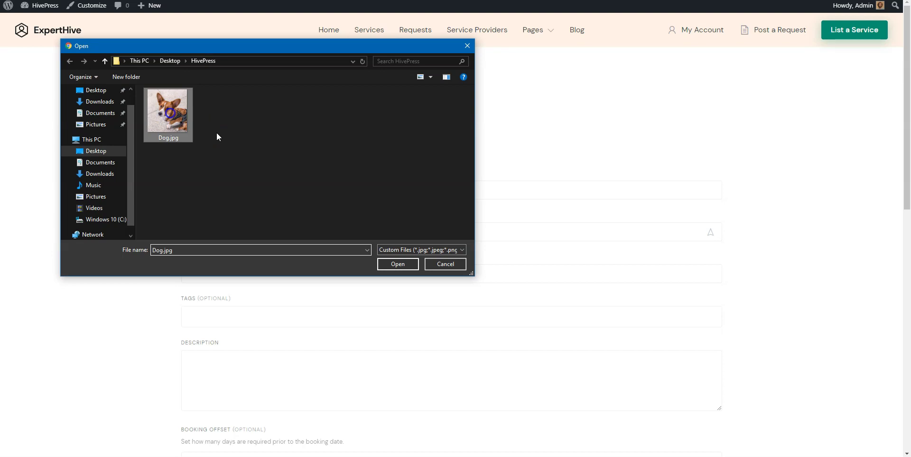
pyautogui.click(397, 263)
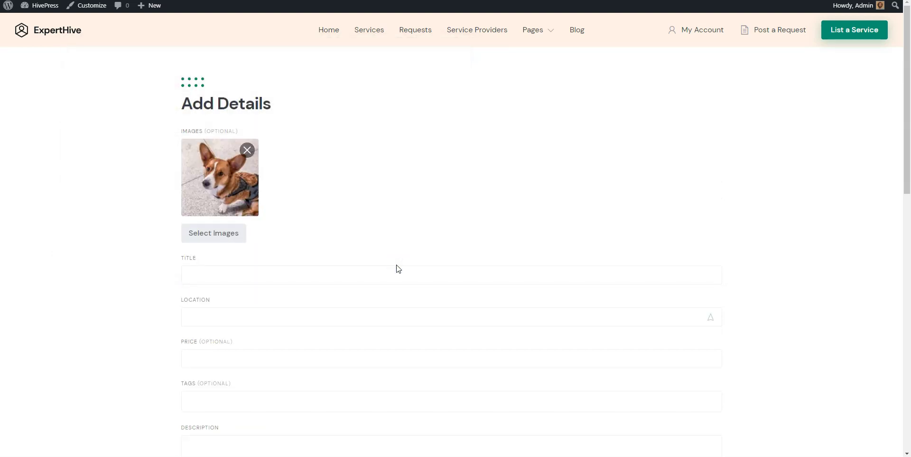
# Enter title 'Dog walking service', a Brooklyn location, price 35 and description 'Example'
pyautogui.click(337, 275)
pyautogui.click(322, 314)
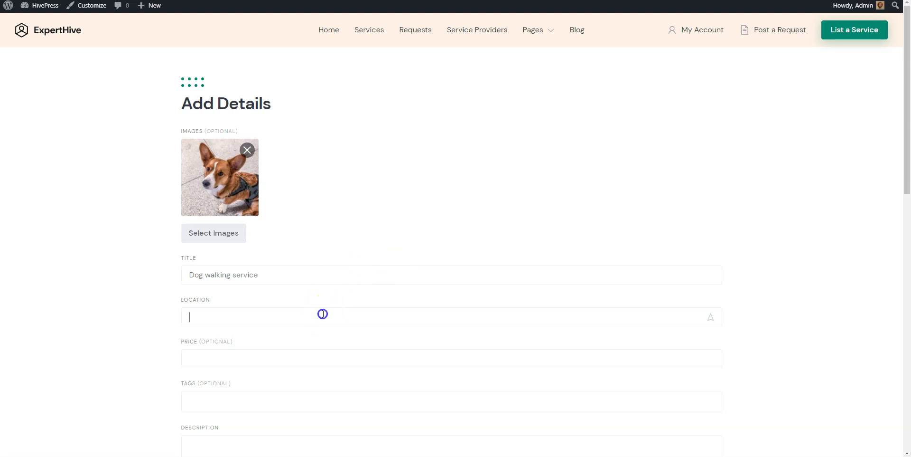
pyautogui.click(291, 356)
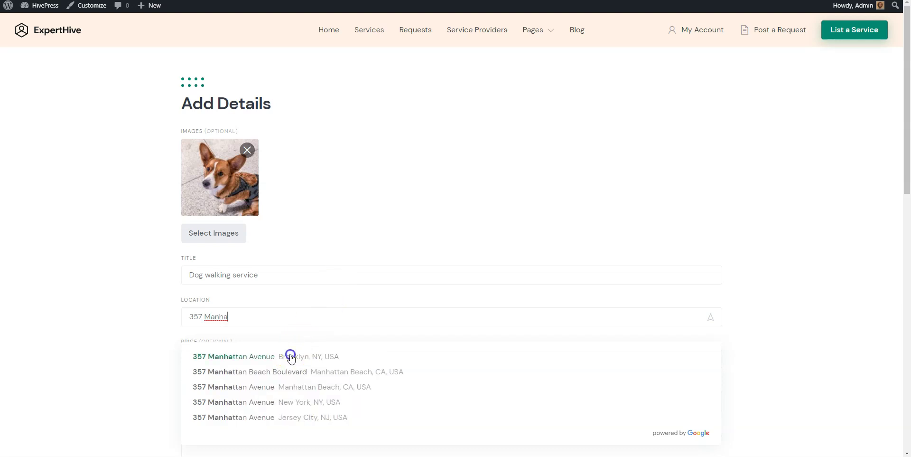
pyautogui.click(284, 359)
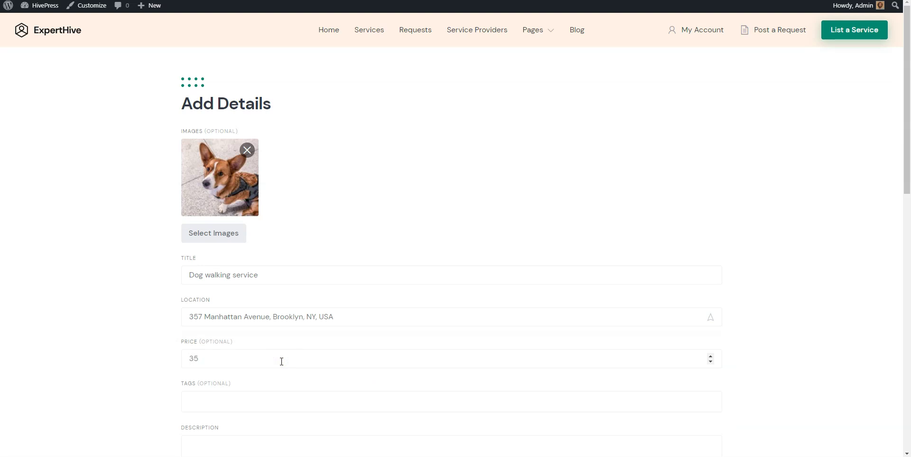
pyautogui.scroll(-3, 281, 361)
pyautogui.click(282, 361)
pyautogui.write('Example')
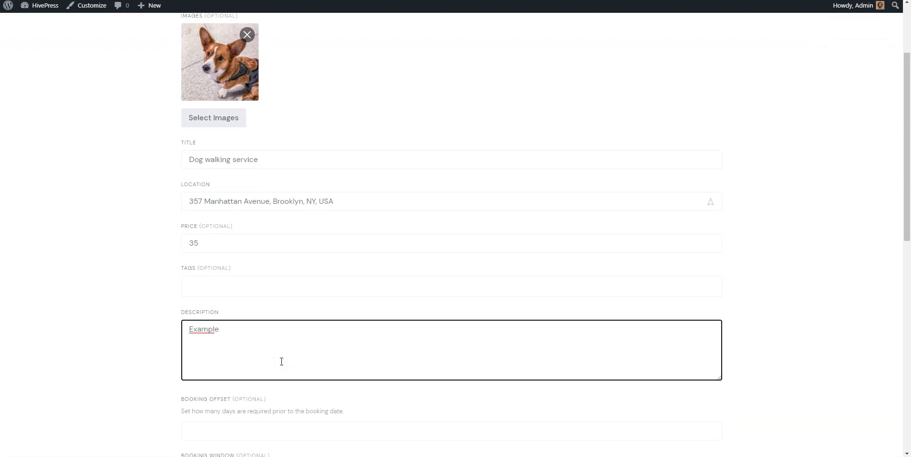
# Set booking availability from 7:00 am to 8:00 pm
pyautogui.scroll(-5, 282, 361)
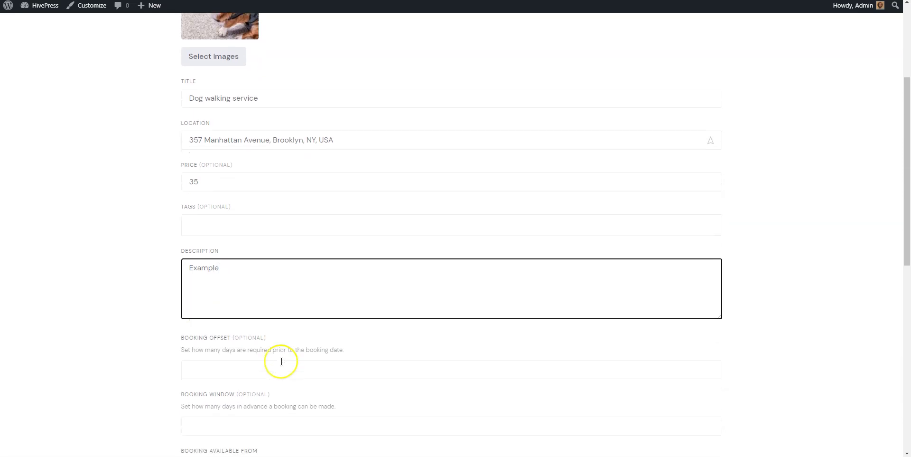
pyautogui.scroll(-4, 281, 361)
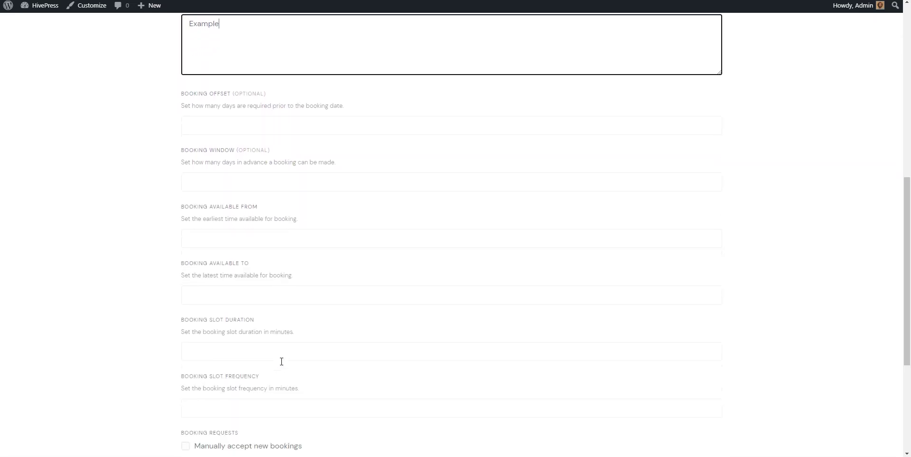
pyautogui.click(128, 250)
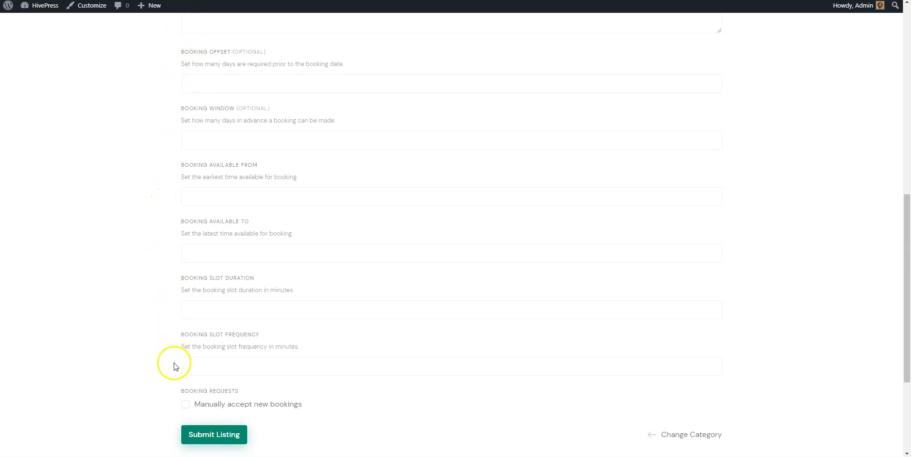
pyautogui.click(192, 201)
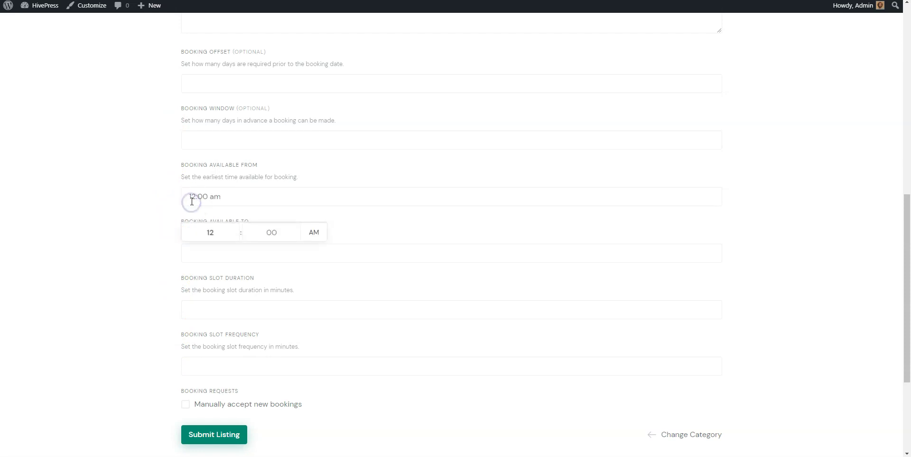
pyautogui.click(236, 238)
pyautogui.click(236, 238)
pyautogui.click(235, 238)
pyautogui.click(236, 238)
pyautogui.click(309, 234)
pyautogui.click(153, 253)
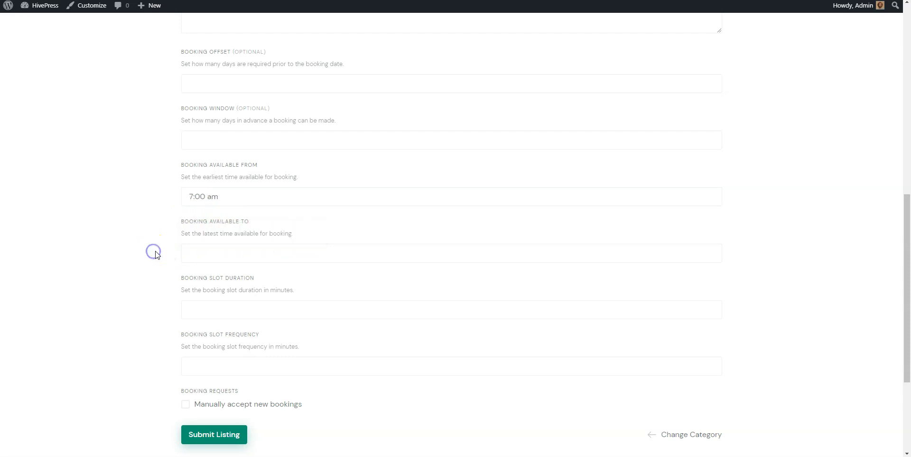
pyautogui.click(195, 253)
pyautogui.click(236, 287)
pyautogui.click(236, 287)
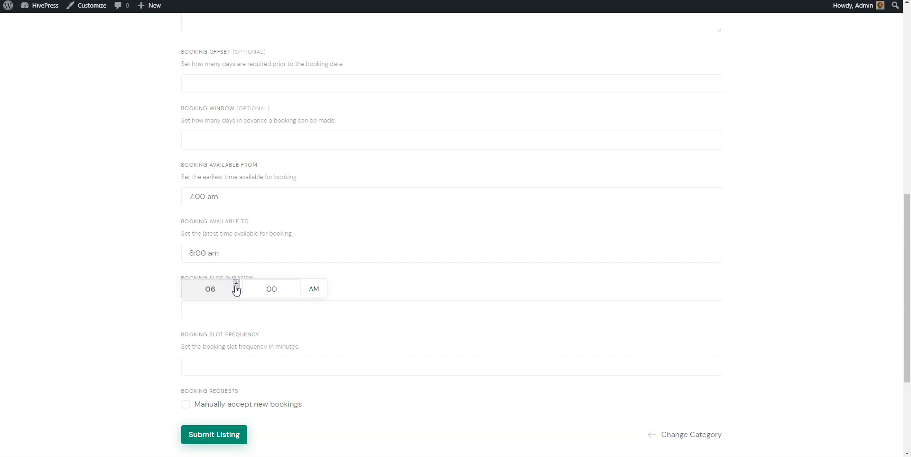
pyautogui.click(313, 288)
pyautogui.click(156, 283)
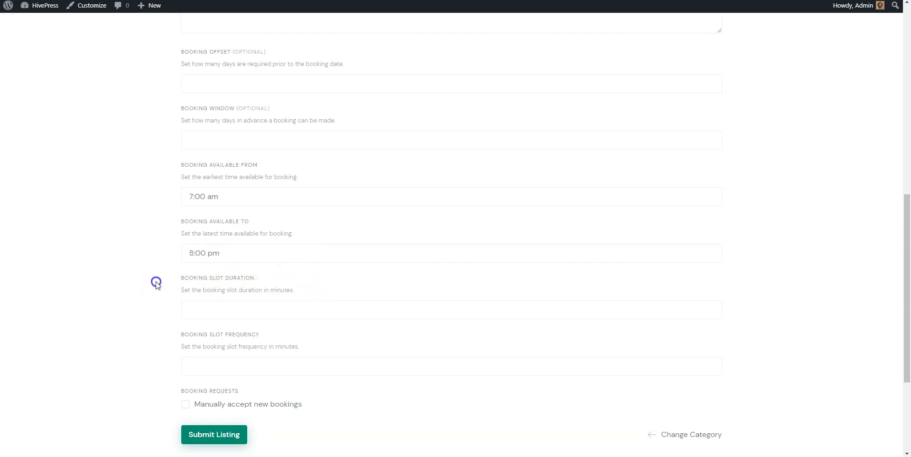
# Use 30-minute slots every 5 minutes, require manual acceptance, and submit the listing
pyautogui.click(208, 308)
pyautogui.click(206, 366)
pyautogui.click(187, 405)
pyautogui.click(204, 436)
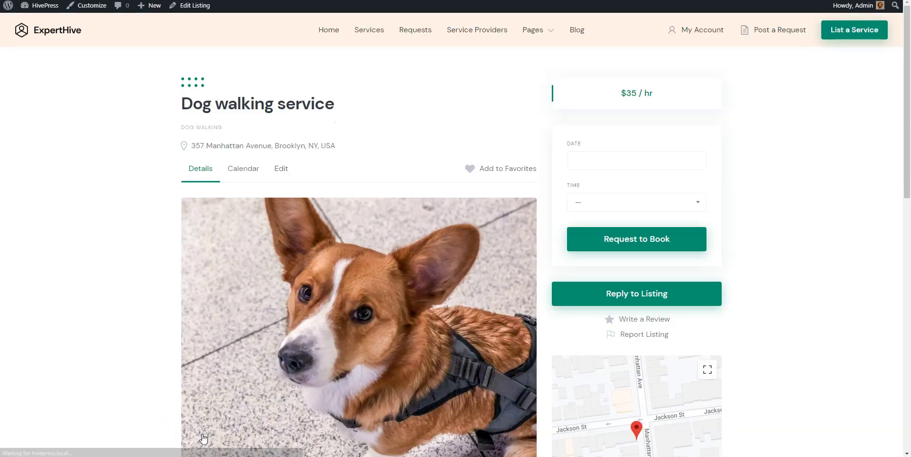
# Review the published listing page, then sign out of the admin account via My Account
pyautogui.scroll(-1, 203, 436)
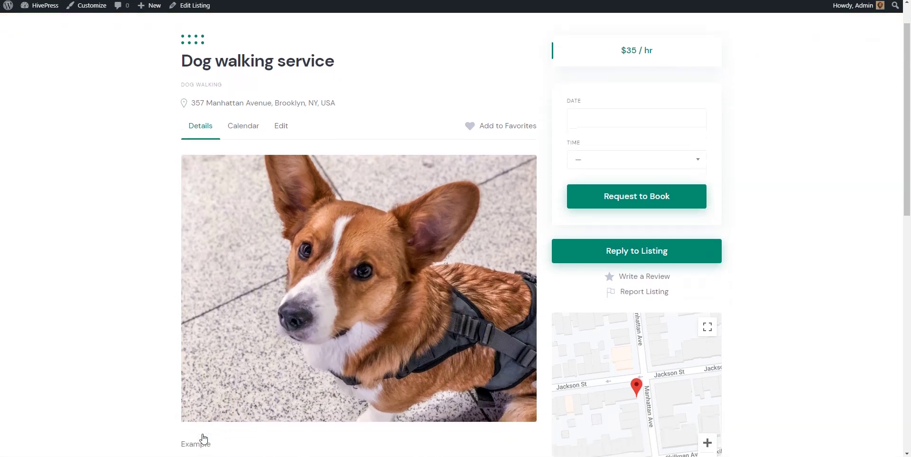
pyautogui.scroll(-3, 203, 437)
pyautogui.scroll(-5, 203, 437)
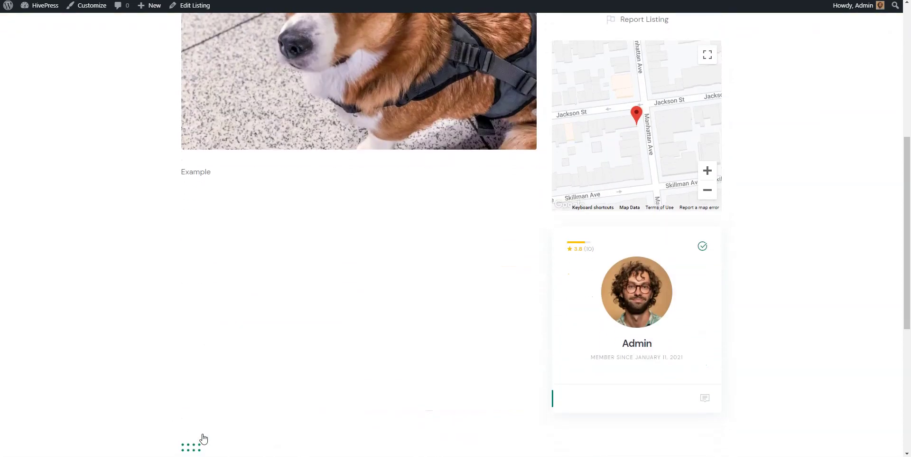
pyautogui.scroll(6, 203, 438)
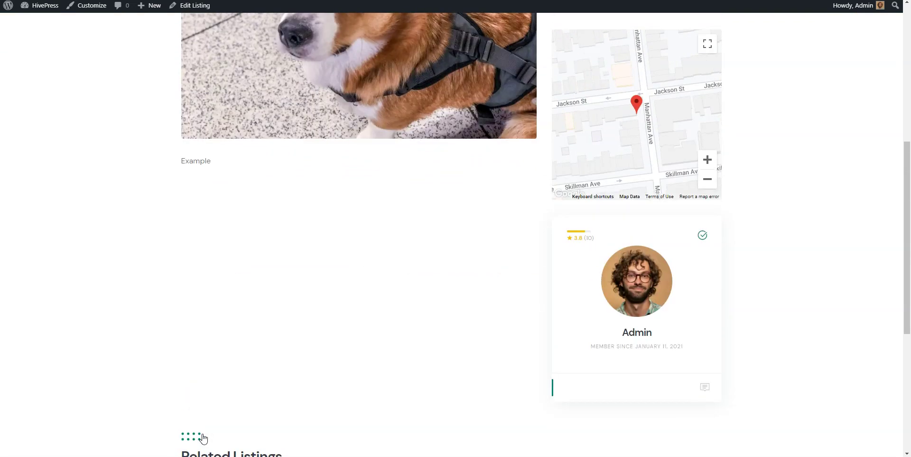
pyautogui.scroll(3, 204, 438)
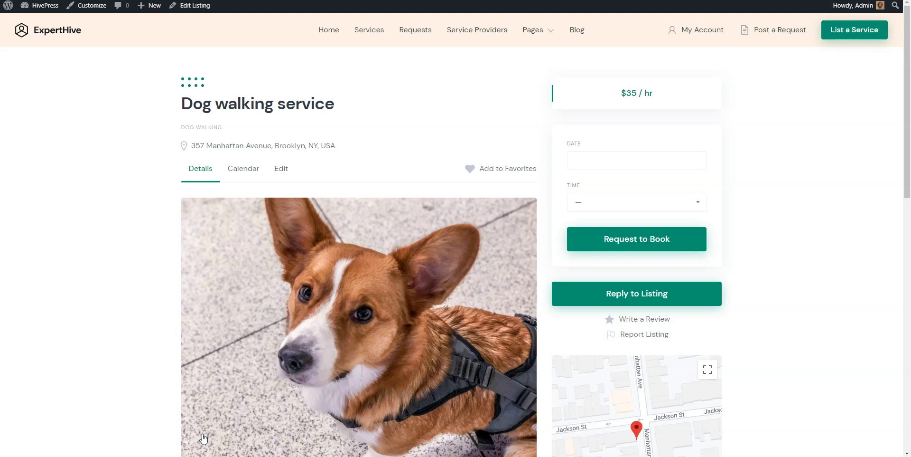
pyautogui.click(704, 30)
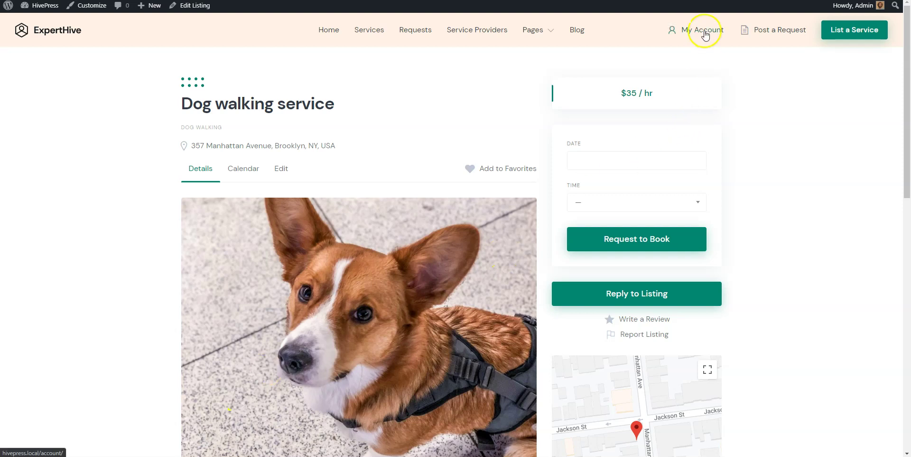
pyautogui.click(208, 128)
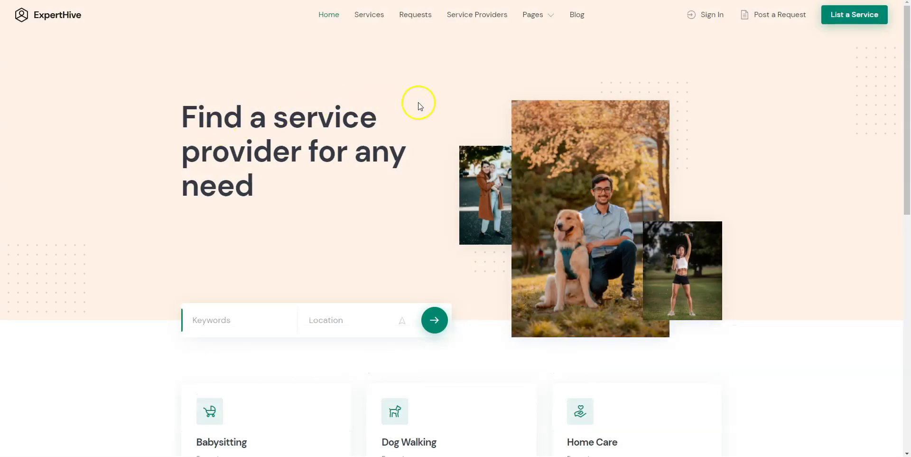
# Register a new customer account from the Sign In form with an e-mail and password
pyautogui.click(710, 14)
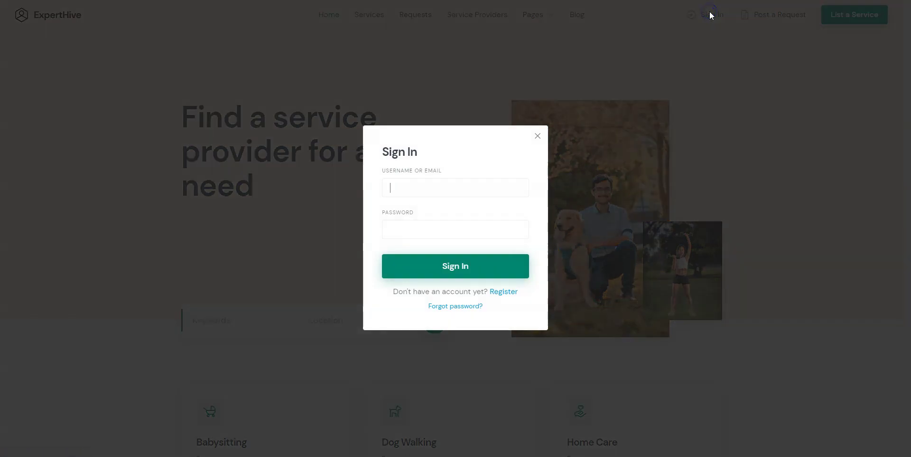
pyautogui.click(504, 293)
pyautogui.click(403, 194)
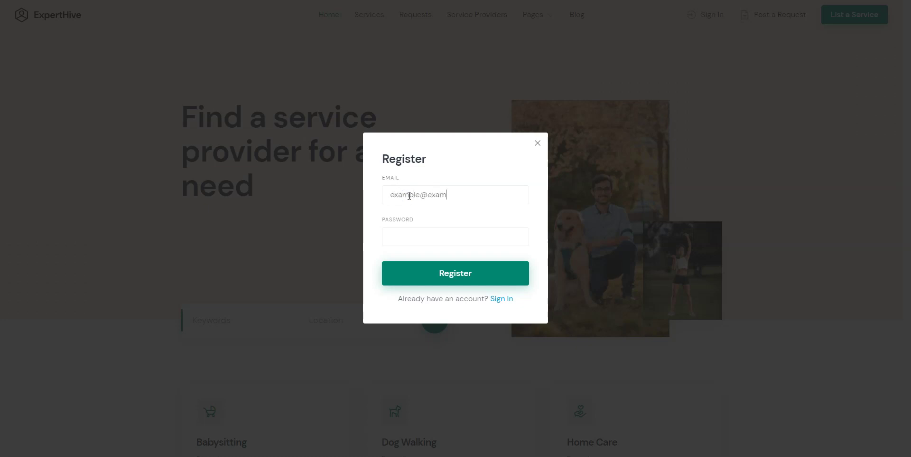
pyautogui.write('m')
pyautogui.press('Tab')
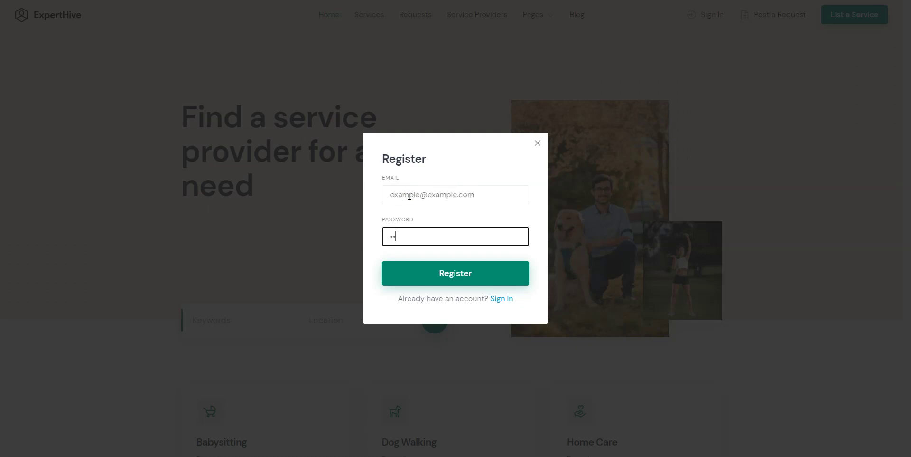
pyautogui.click(459, 273)
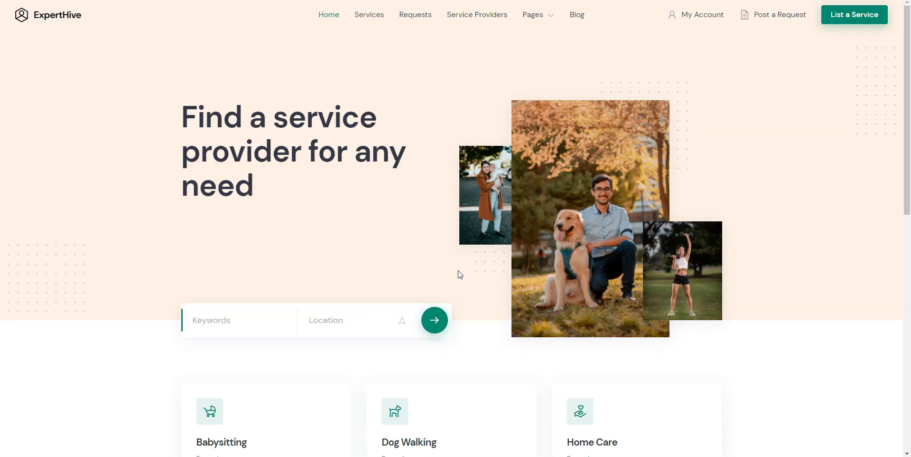
# Open the Dog walking service listing through the Dog Walking category card
pyautogui.scroll(-3, 460, 274)
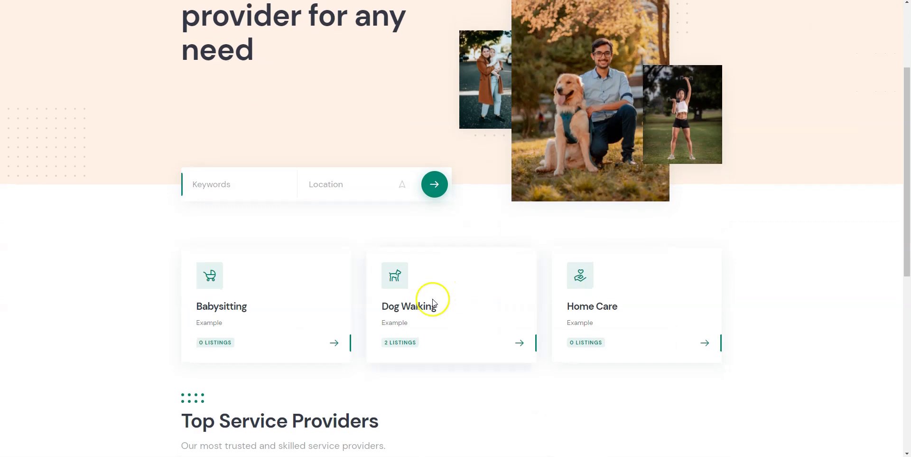
pyautogui.click(421, 310)
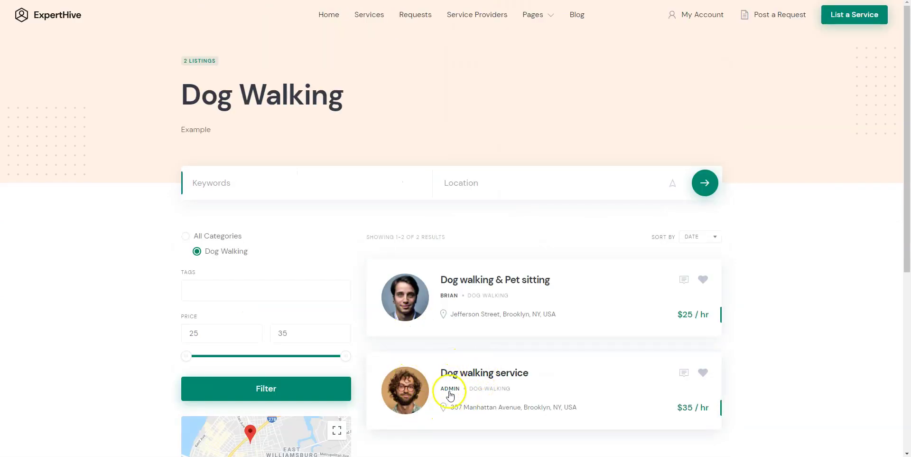
pyautogui.scroll(-2, 451, 393)
pyautogui.click(476, 293)
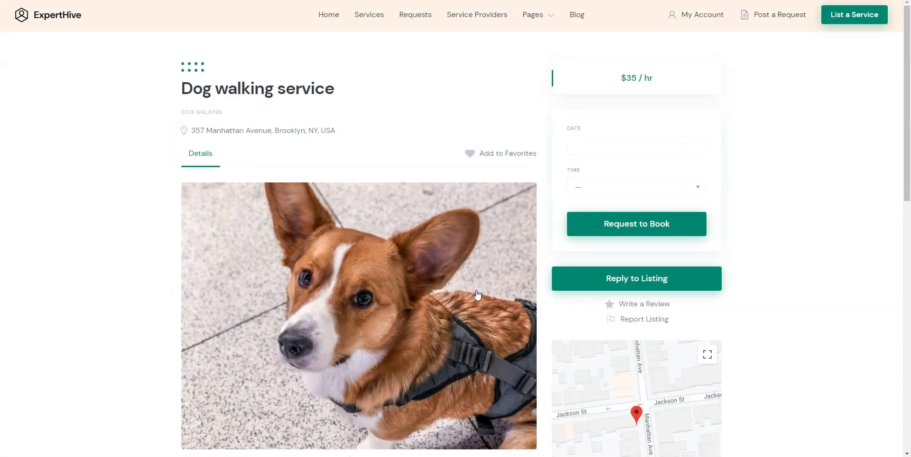
# Request a booking for September 9, 2021, in the 7:05–7:35 am slot
pyautogui.click(601, 148)
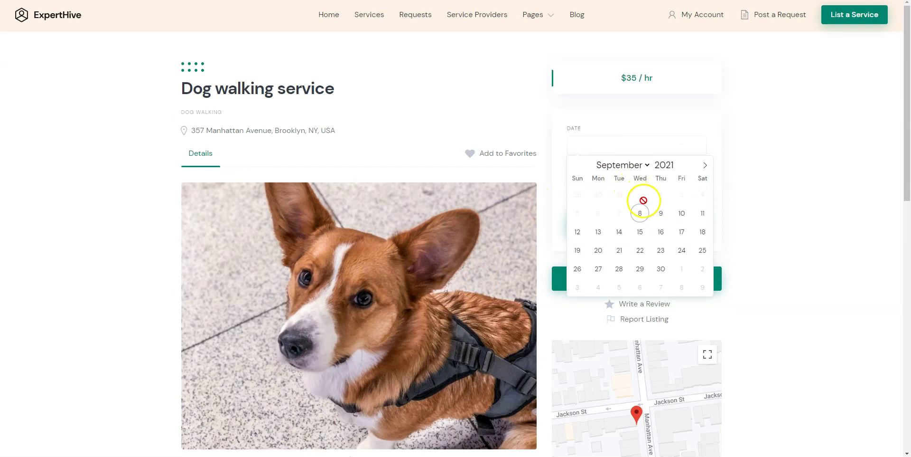
pyautogui.click(661, 213)
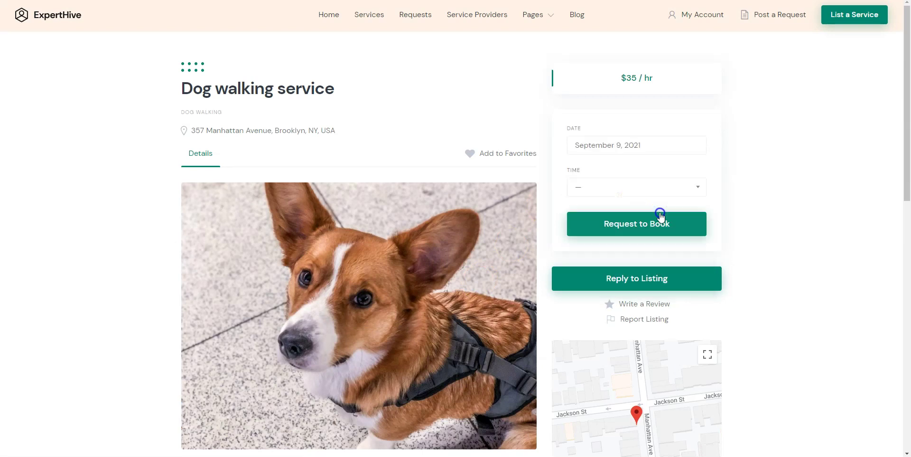
pyautogui.click(637, 187)
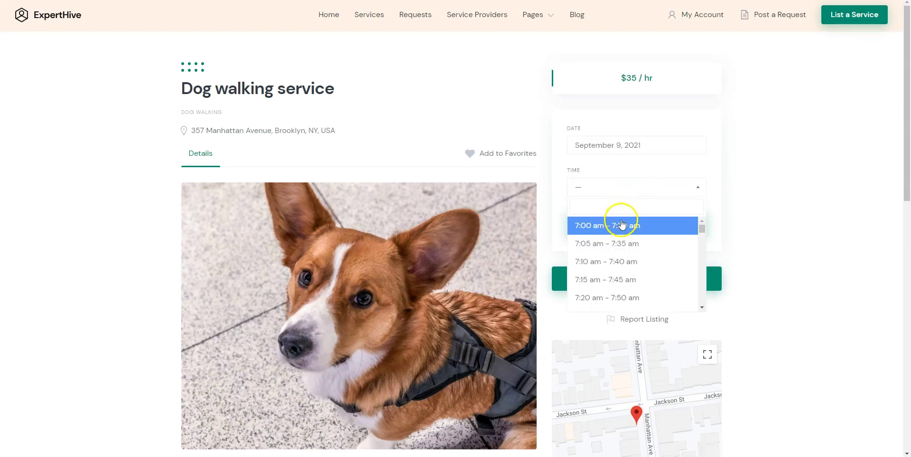
pyautogui.click(620, 243)
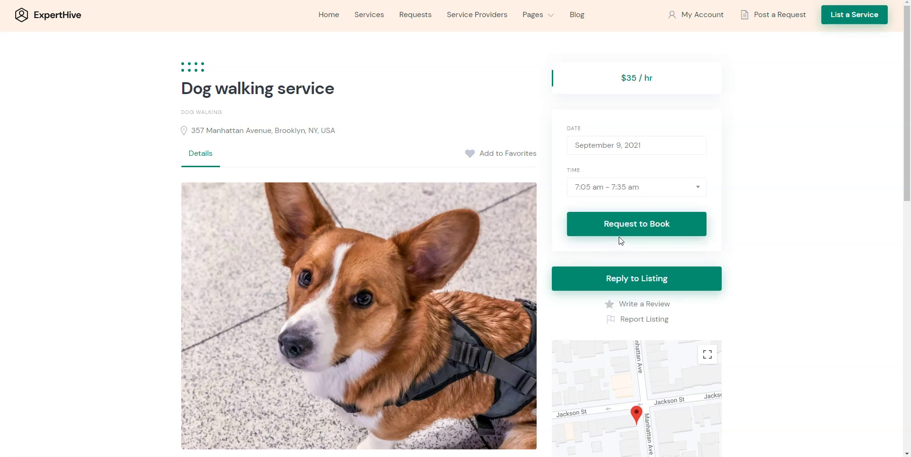
pyautogui.click(622, 230)
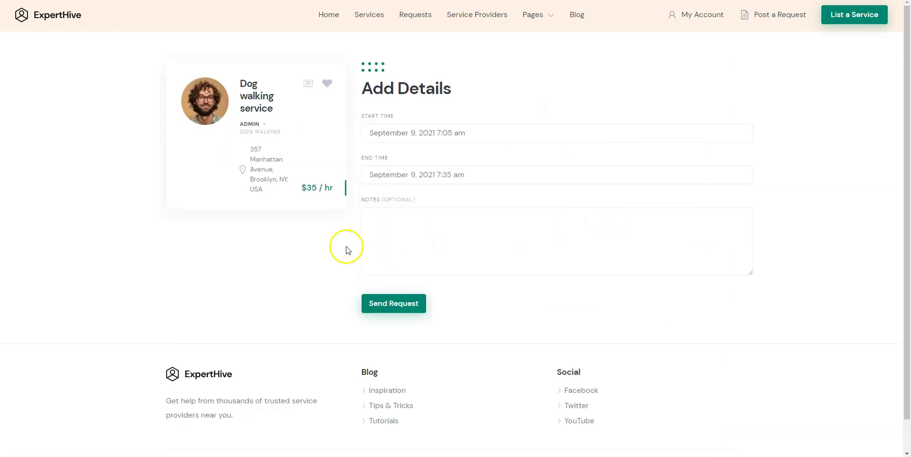
# Add a note to the booking request and send it
pyautogui.click(388, 222)
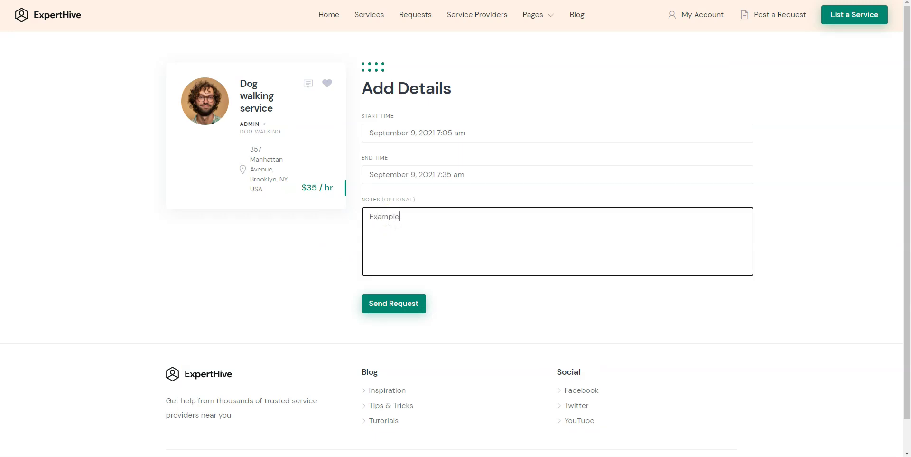
pyautogui.click(353, 232)
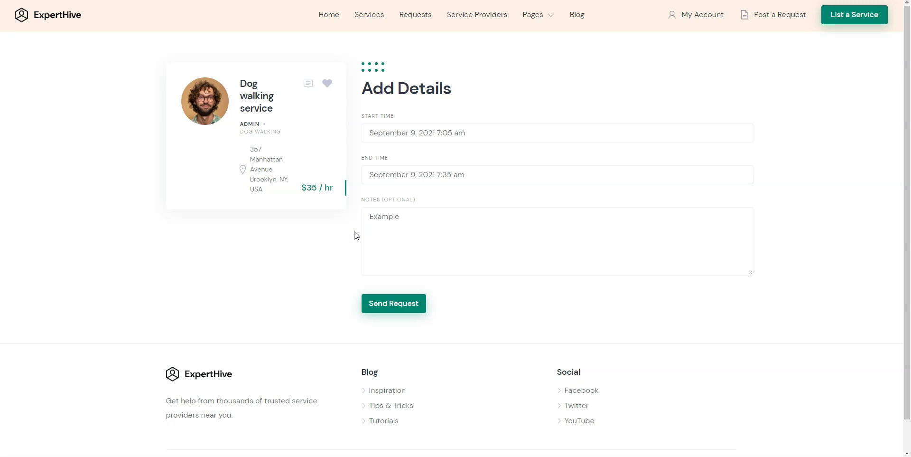
pyautogui.click(393, 304)
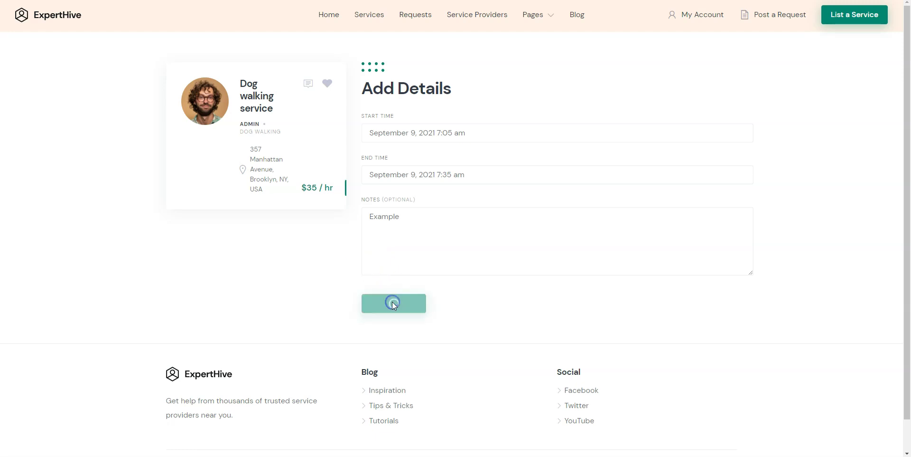
pyautogui.click(393, 306)
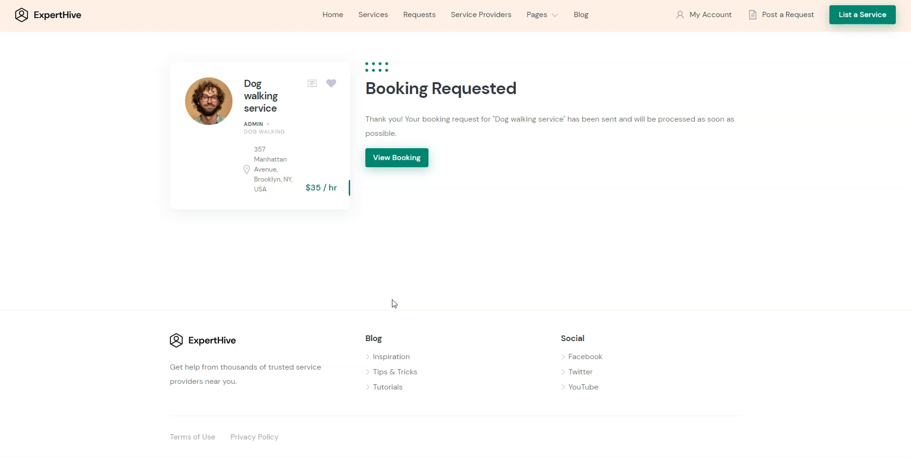
pyautogui.click(694, 20)
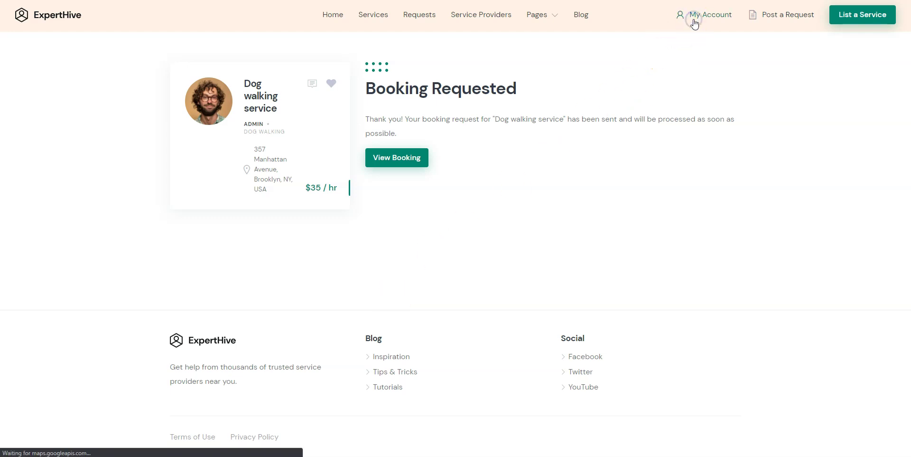
# Switch from the customer to the administrator account and open its Bookings list showing pending Booking #345
pyautogui.click(215, 127)
pyautogui.click(694, 21)
pyautogui.click(509, 186)
pyautogui.write('admin')
pyautogui.press('Tab')
pyautogui.write('password')
pyautogui.press('Return')
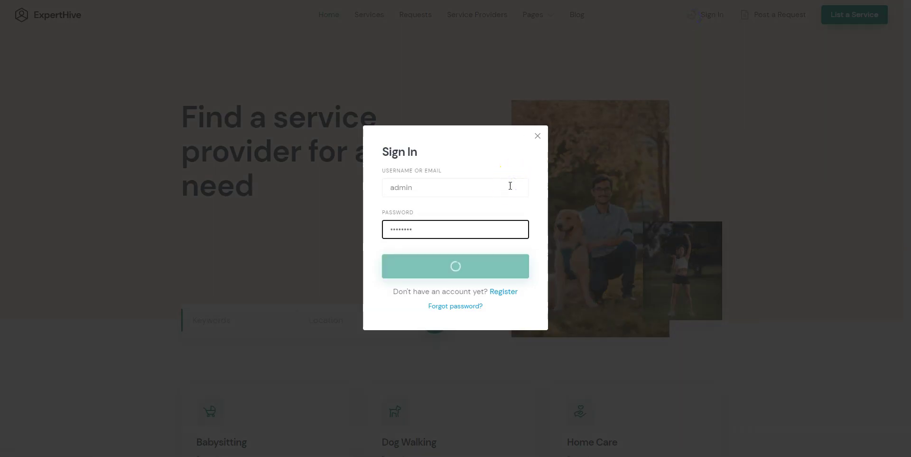
pyautogui.click(702, 30)
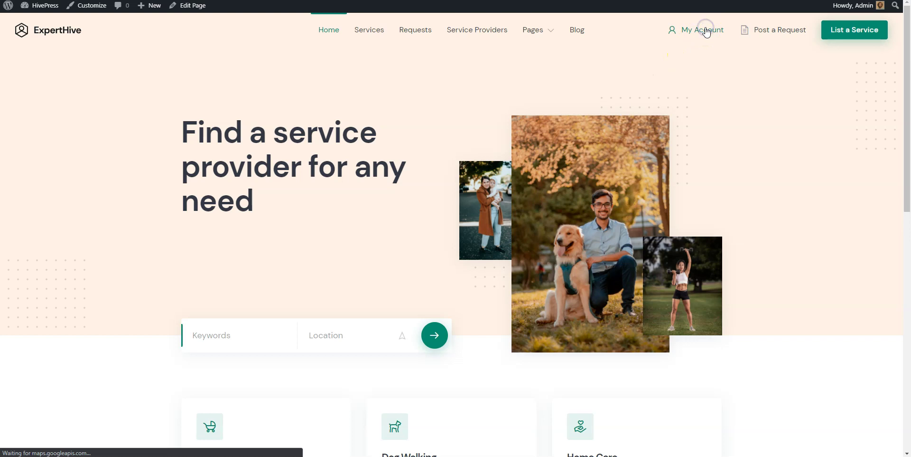
pyautogui.click(229, 115)
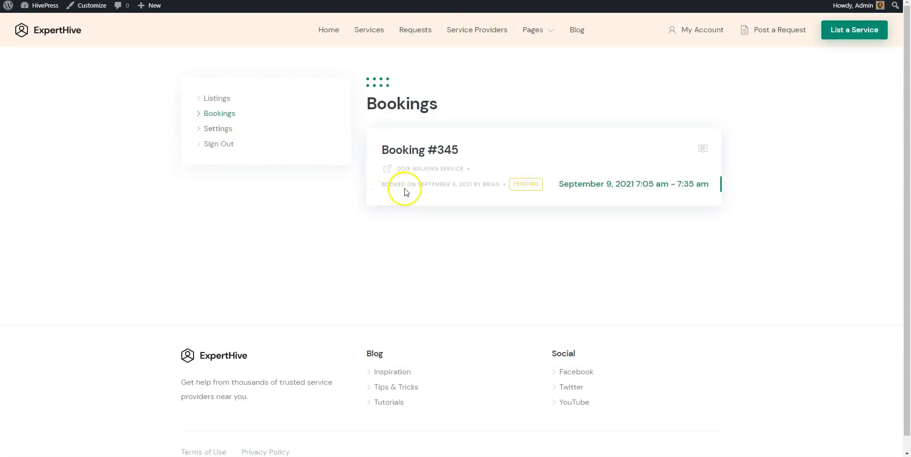
# Accept and confirm pending Booking #345, then go to the Dog walking service listing
pyautogui.click(407, 149)
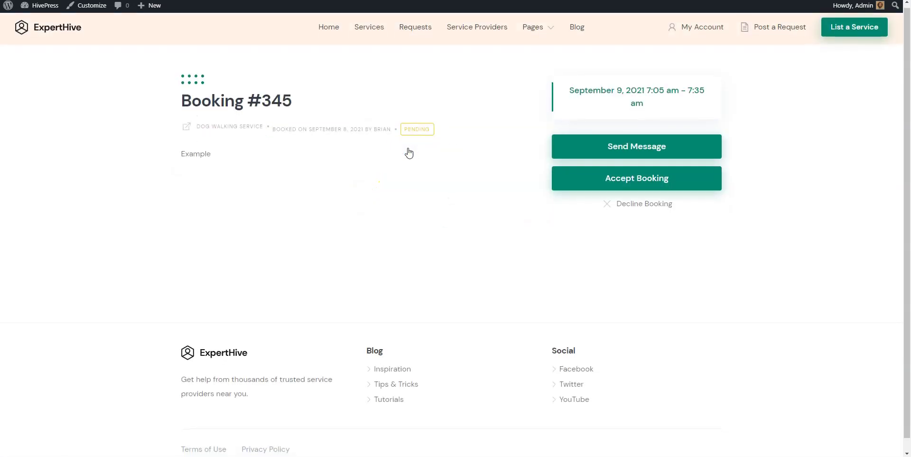
pyautogui.click(602, 184)
pyautogui.click(482, 252)
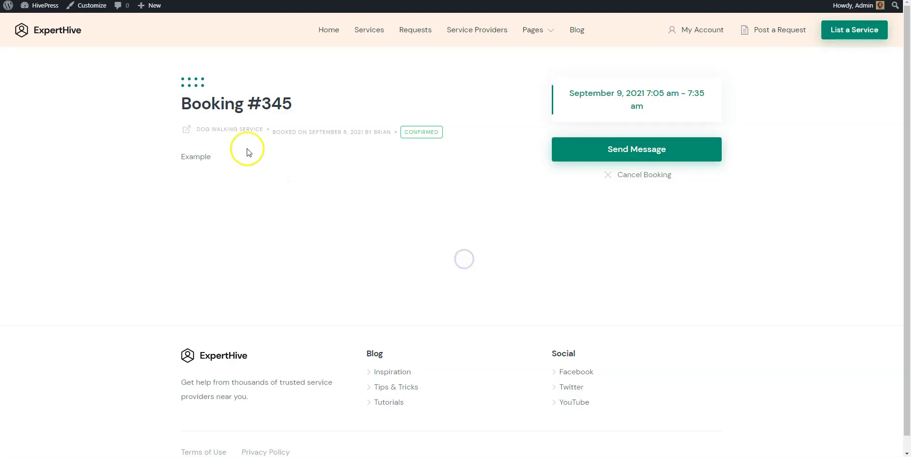
pyautogui.click(240, 170)
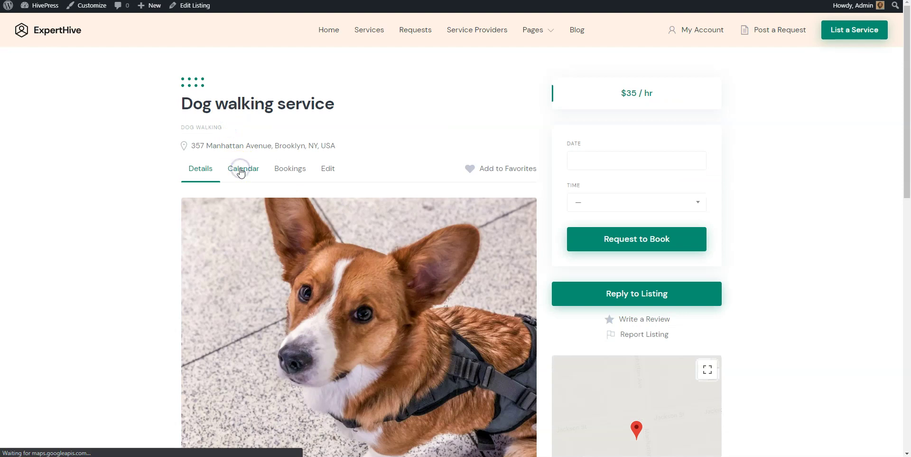
# Scroll the Dog walking week calendar and select the 7:35–8:00am slots on Fri 9/10
pyautogui.scroll(-3, 241, 171)
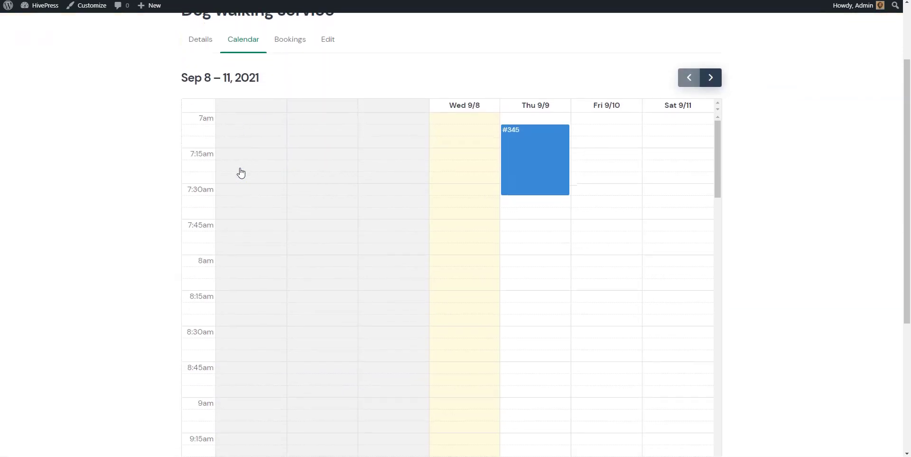
pyautogui.scroll(-5, 241, 172)
pyautogui.scroll(-5, 241, 172)
pyautogui.scroll(6, 241, 172)
pyautogui.scroll(5, 241, 172)
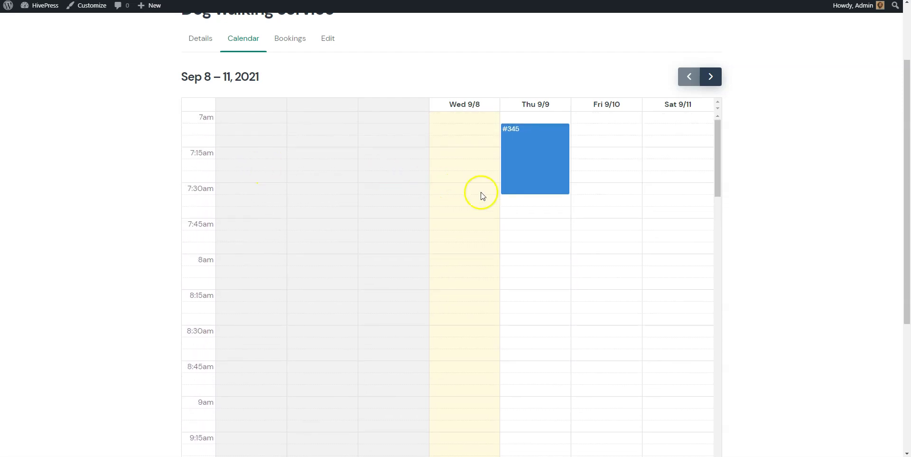
pyautogui.click(592, 201)
pyautogui.click(599, 212)
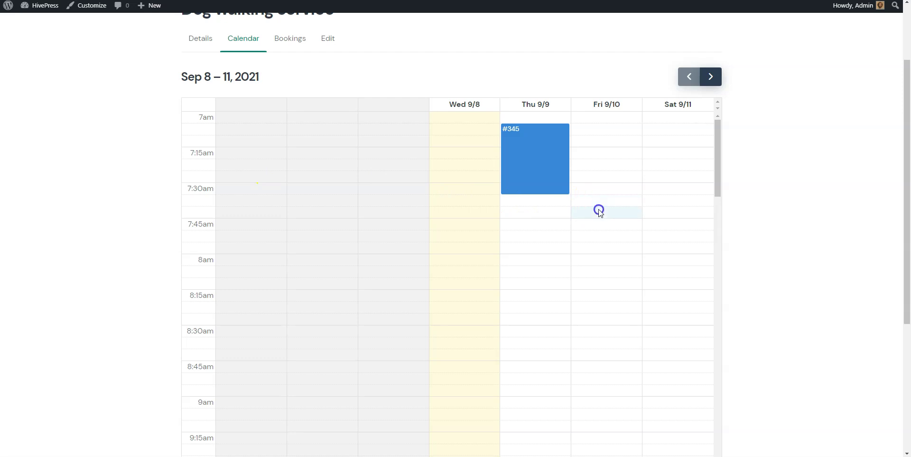
pyautogui.moveTo(601, 225); pyautogui.dragTo(599, 248)
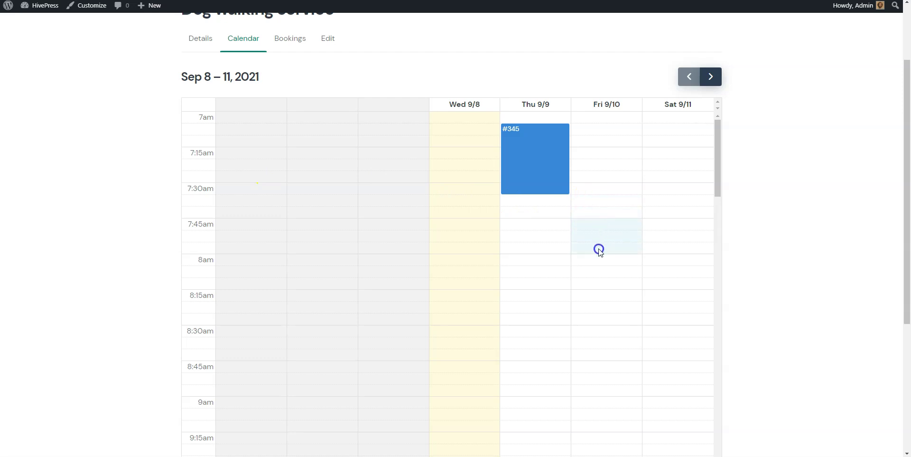
# Narrow the selection to the 7:40 slot, try other day slots, and return to the listing details
pyautogui.click(605, 212)
pyautogui.scroll(1, 605, 211)
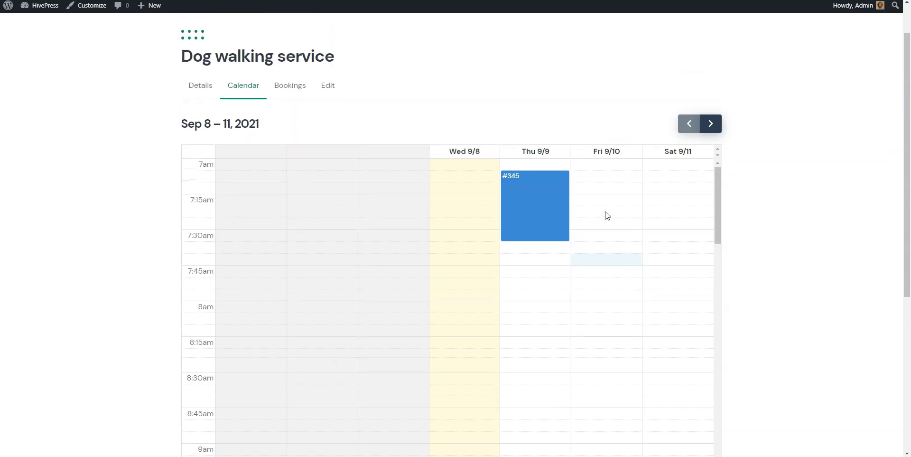
pyautogui.click(534, 210)
pyautogui.click(468, 210)
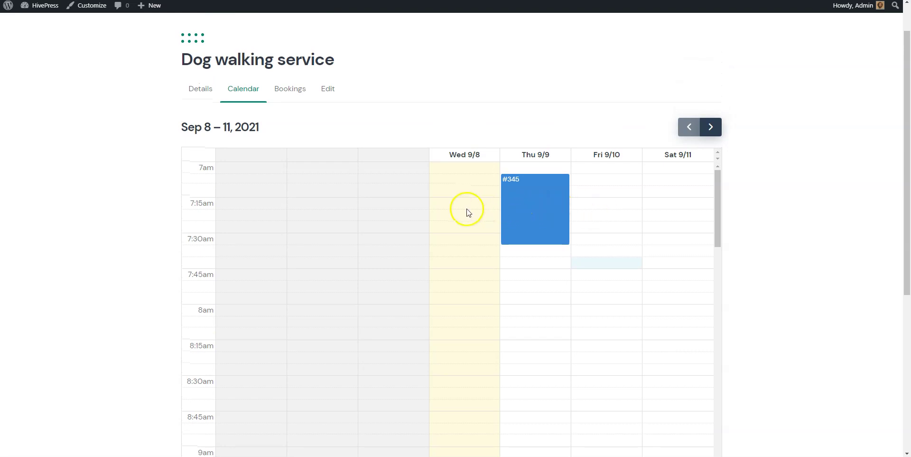
pyautogui.click(205, 91)
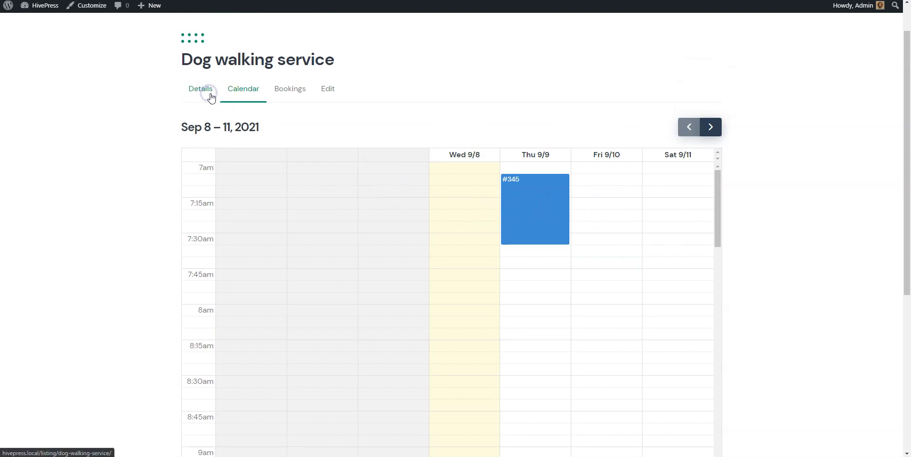
# Scroll through the Dog walking listing details, then return to the ExpertHive home page
pyautogui.scroll(-3, 539, 179)
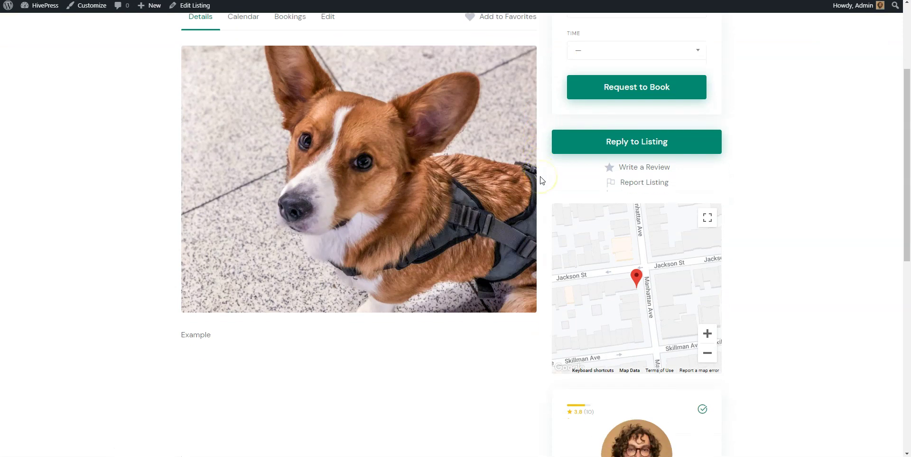
pyautogui.scroll(-3, 542, 180)
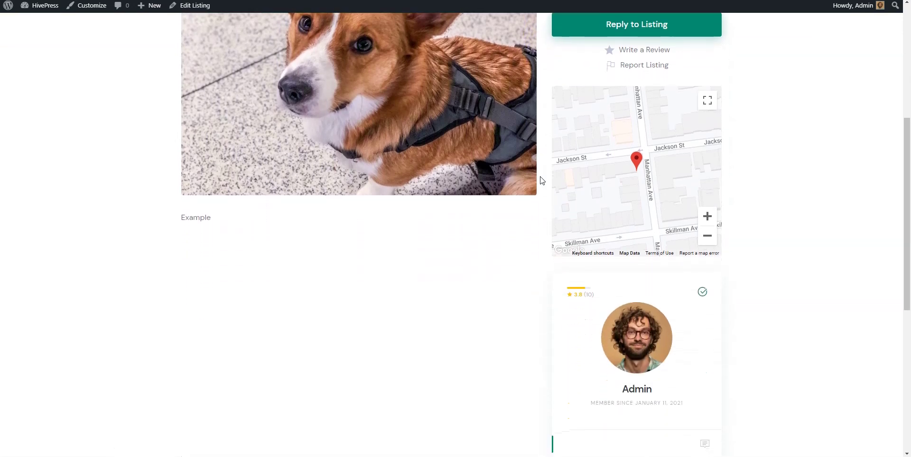
pyautogui.scroll(-1, 542, 180)
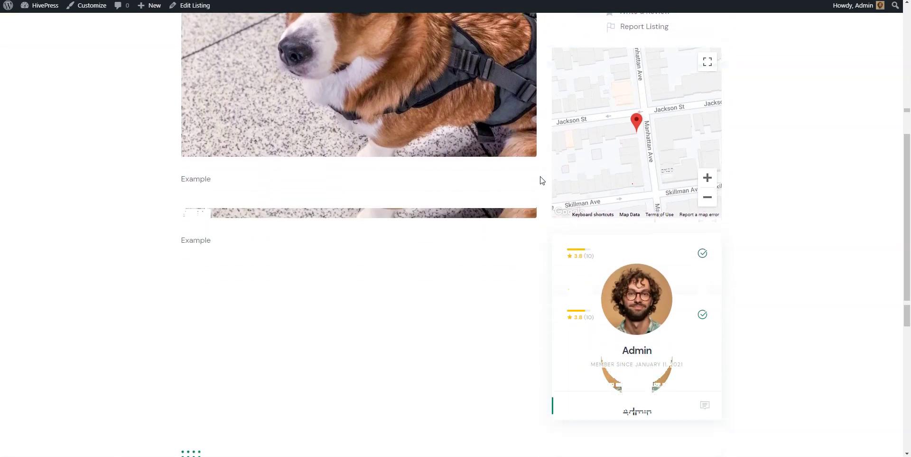
pyautogui.scroll(6, 542, 180)
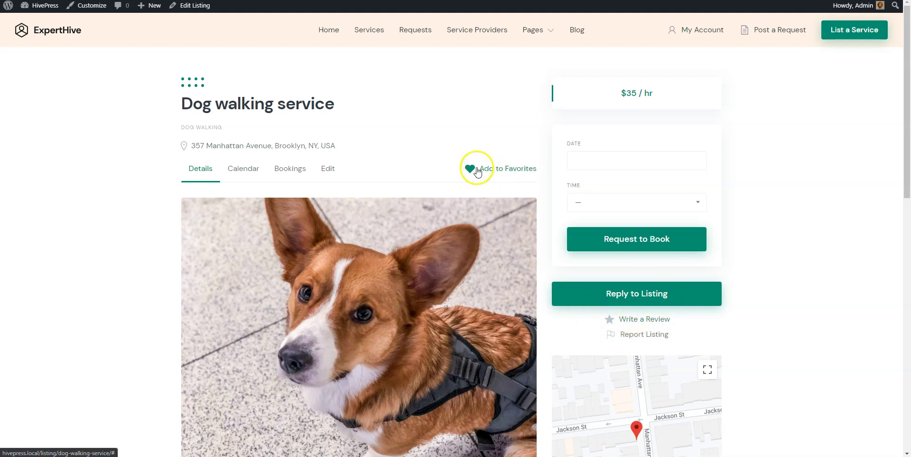
pyautogui.click(62, 30)
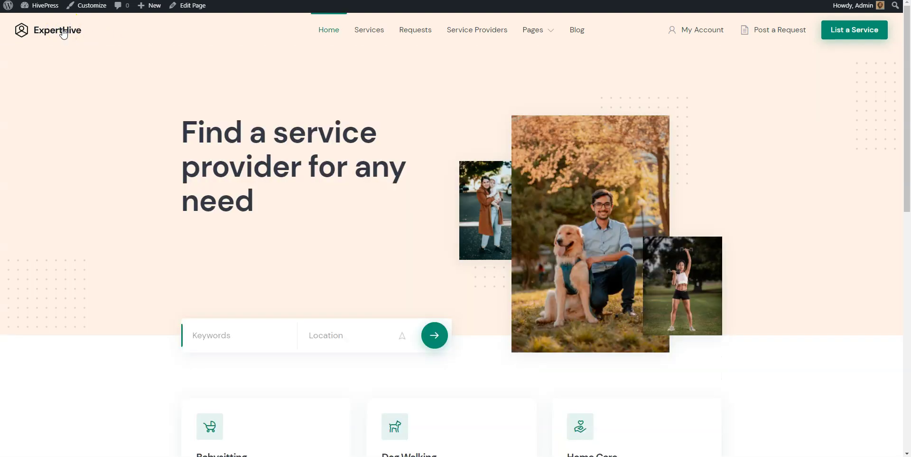
pyautogui.scroll(-3, 108, 215)
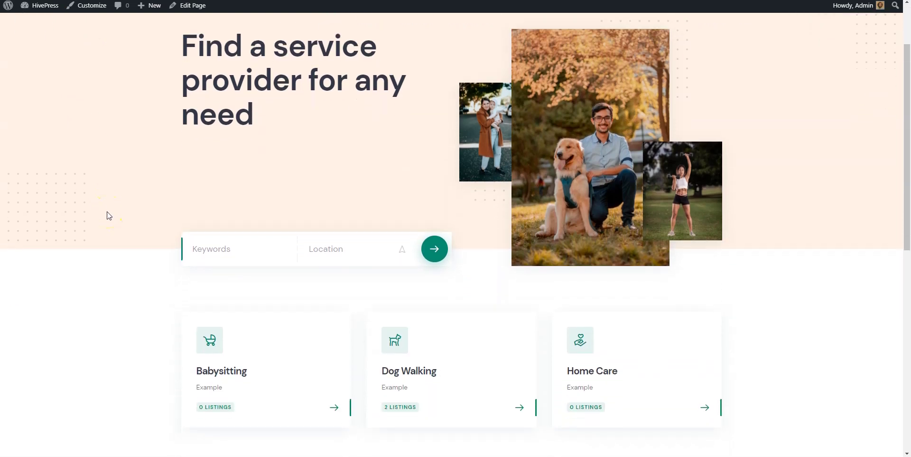
pyautogui.scroll(-4, 109, 215)
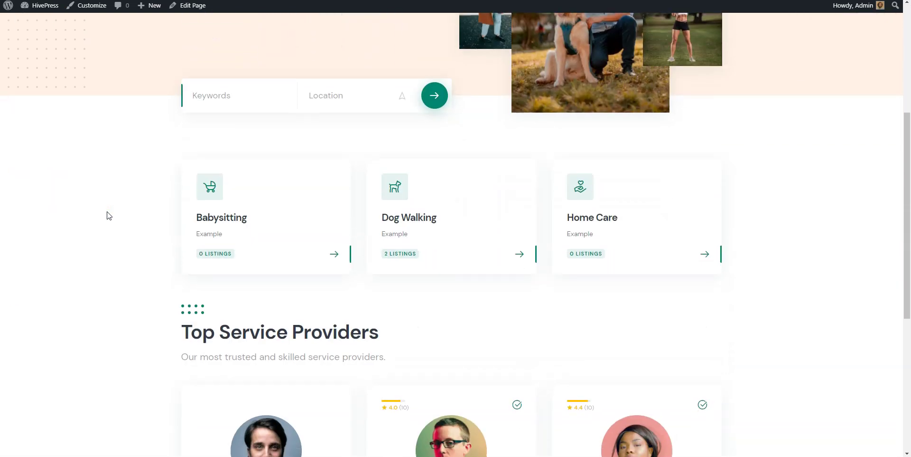
pyautogui.scroll(-2, 108, 215)
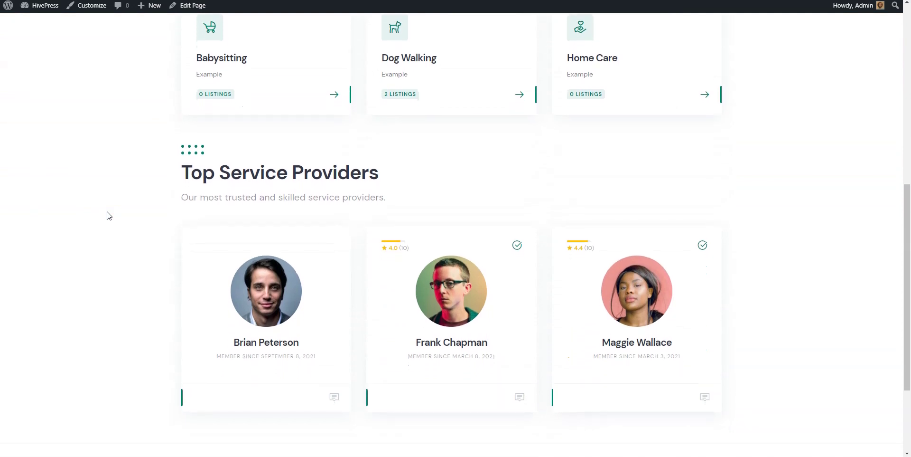
pyautogui.scroll(-2, 109, 215)
pyautogui.scroll(-1, 108, 215)
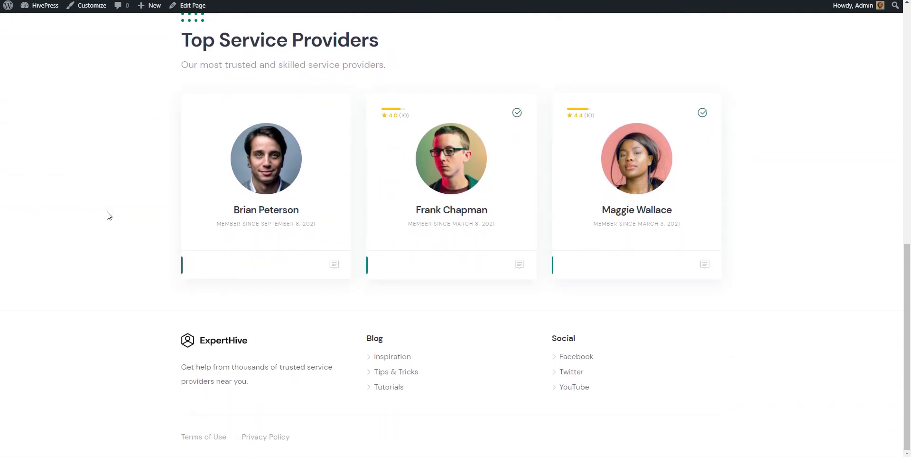
pyautogui.scroll(1, 108, 215)
pyautogui.scroll(4, 109, 215)
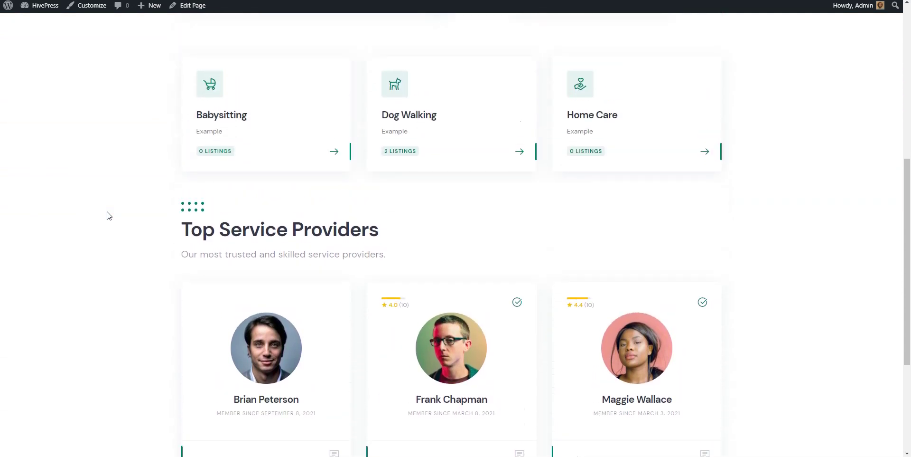
pyautogui.scroll(4, 108, 215)
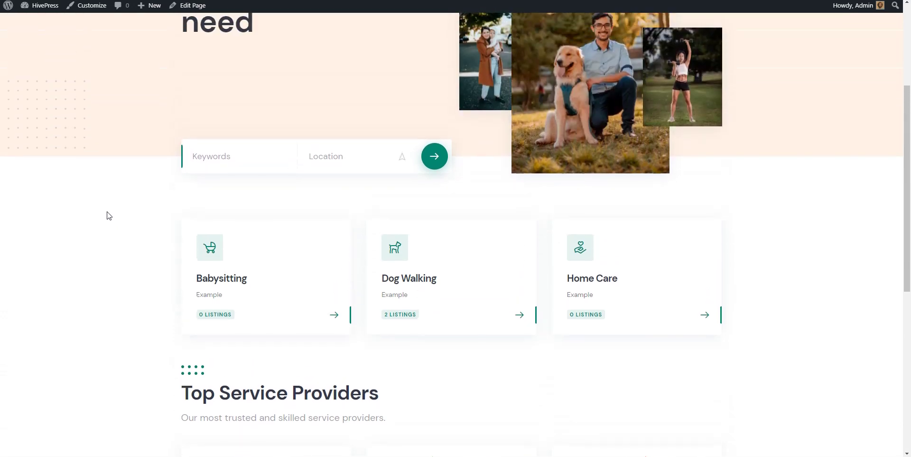
pyautogui.scroll(2, 109, 215)
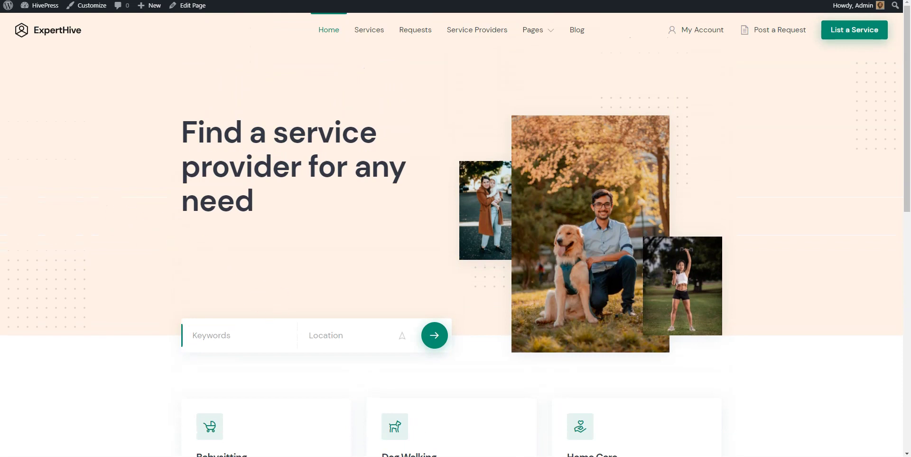
pyautogui.click(316, 340)
pyautogui.write('ne')
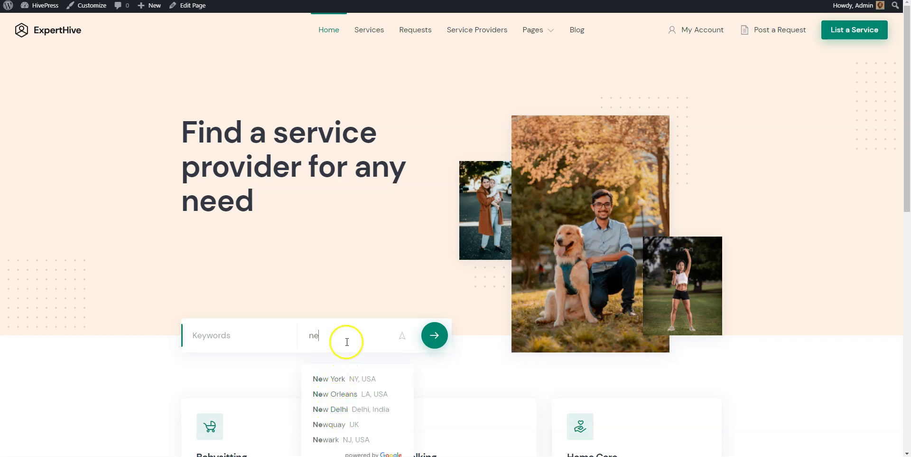
pyautogui.press('BackSpace')
pyautogui.press('BackSpace')
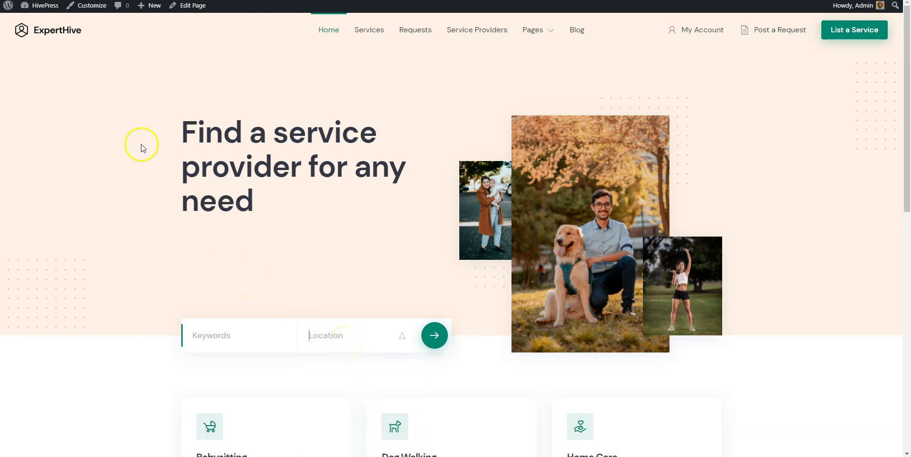
pyautogui.click(53, 55)
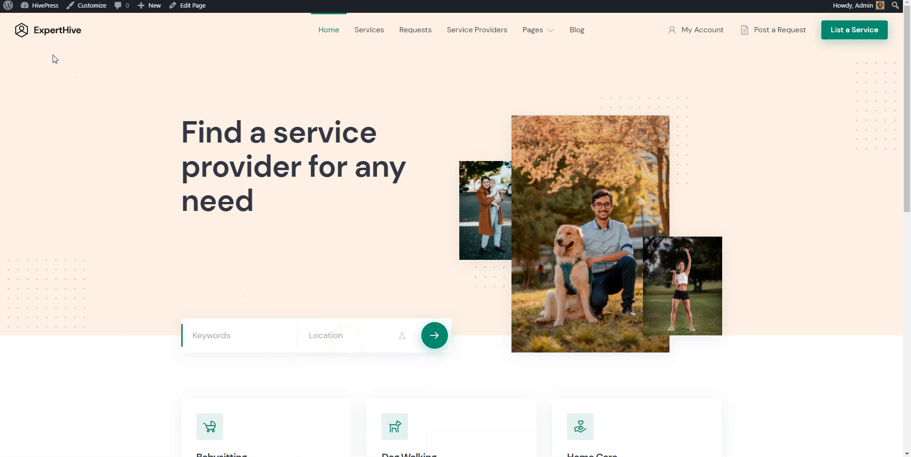